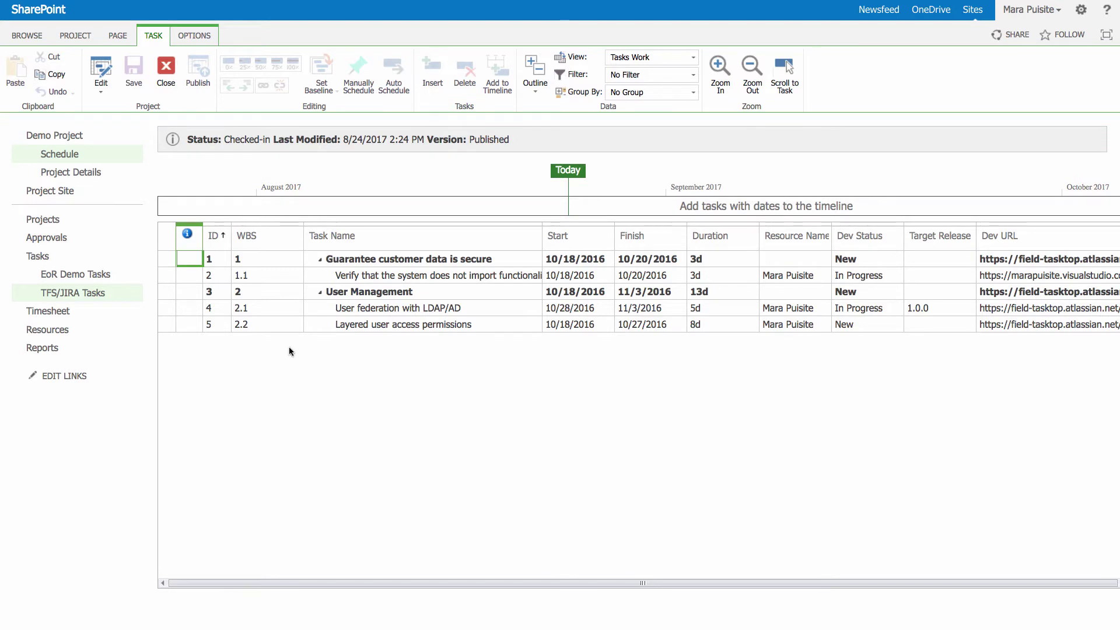
Step: Add a 'Demo Epic' task to the schedule and outdent it to the top level
left_click(108, 66)
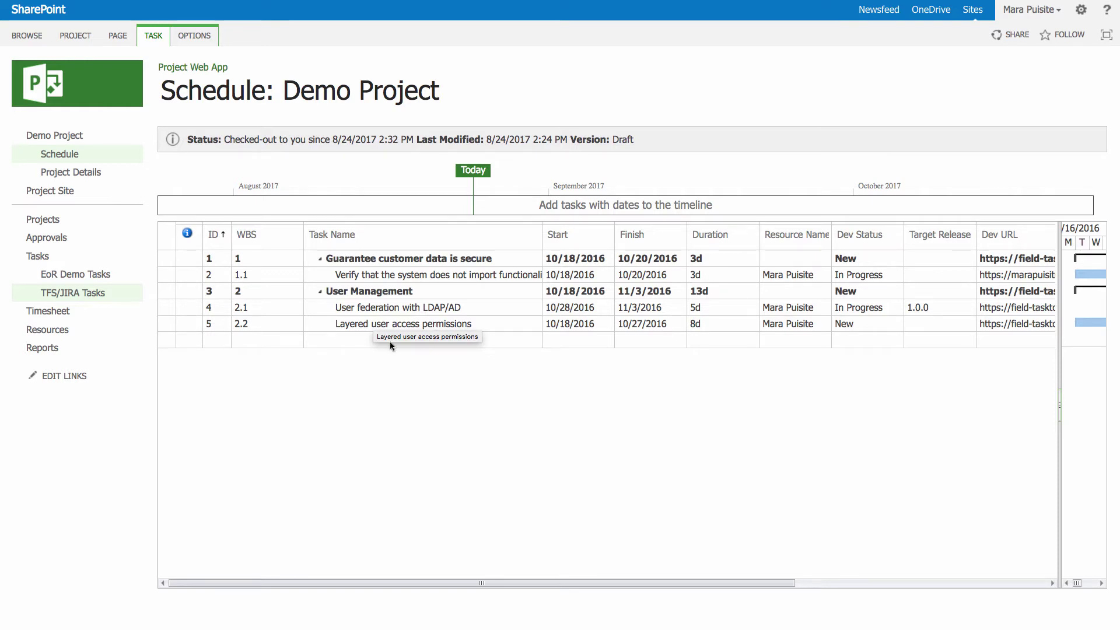
left_click(341, 339)
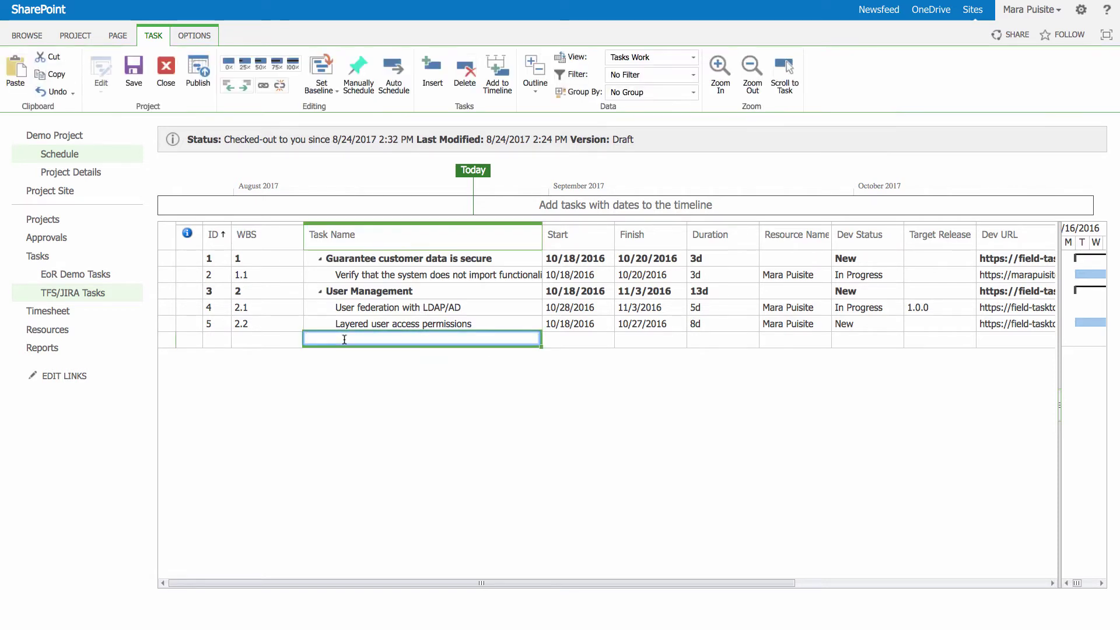
type("Demo Ec")
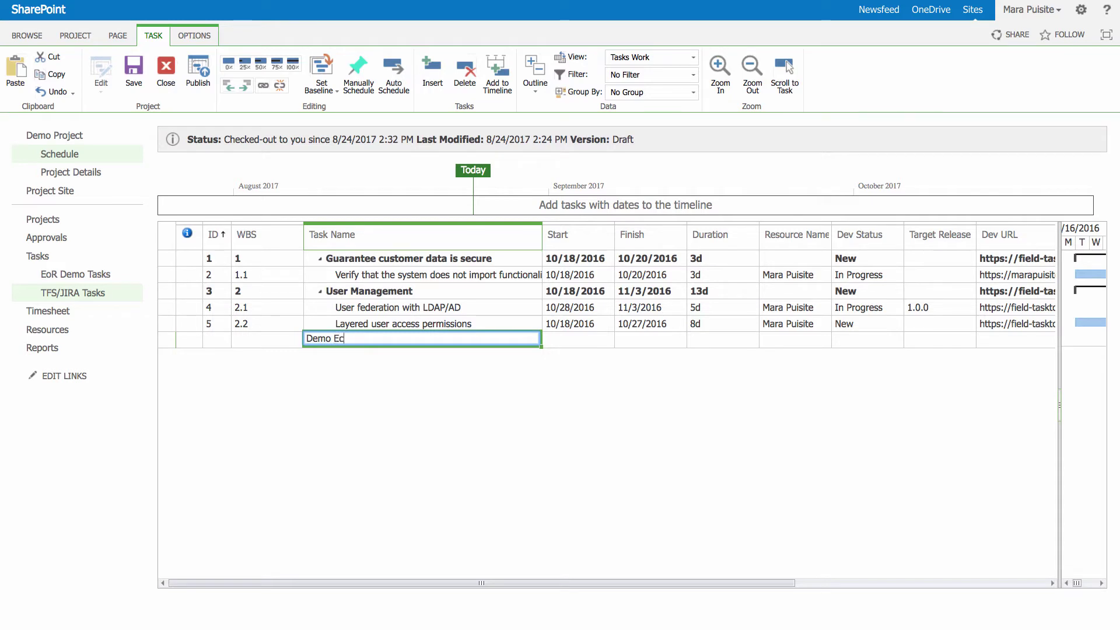
key("BackSpace")
type("pic")
key("Return")
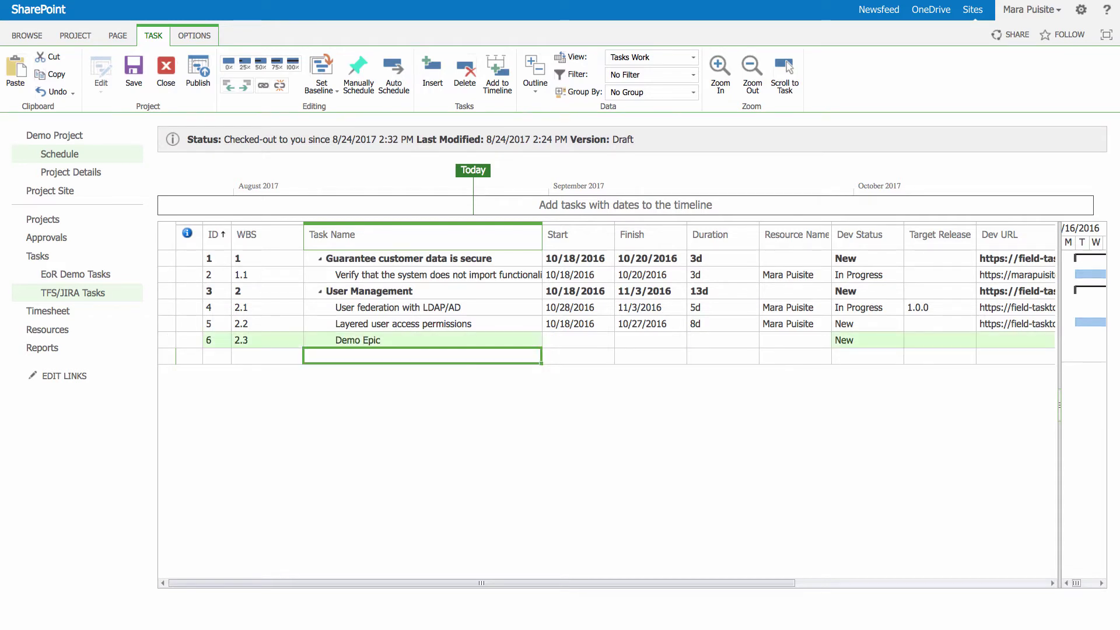
left_click(170, 343)
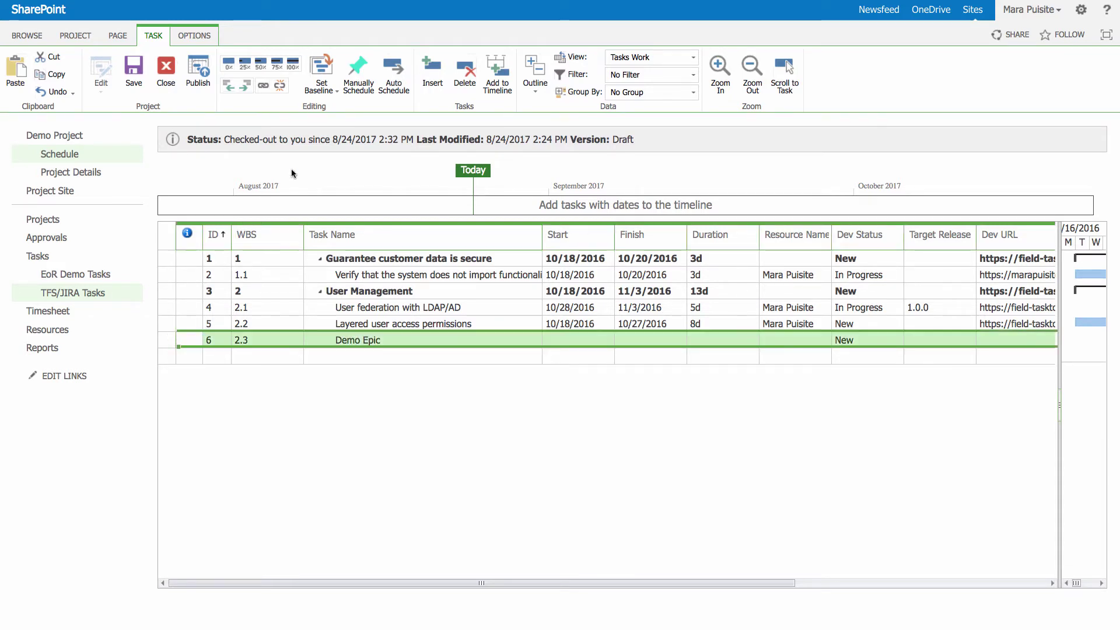
left_click(229, 85)
Step: Add a 'Demo Story' task in the row below Demo Epic
left_click(374, 358)
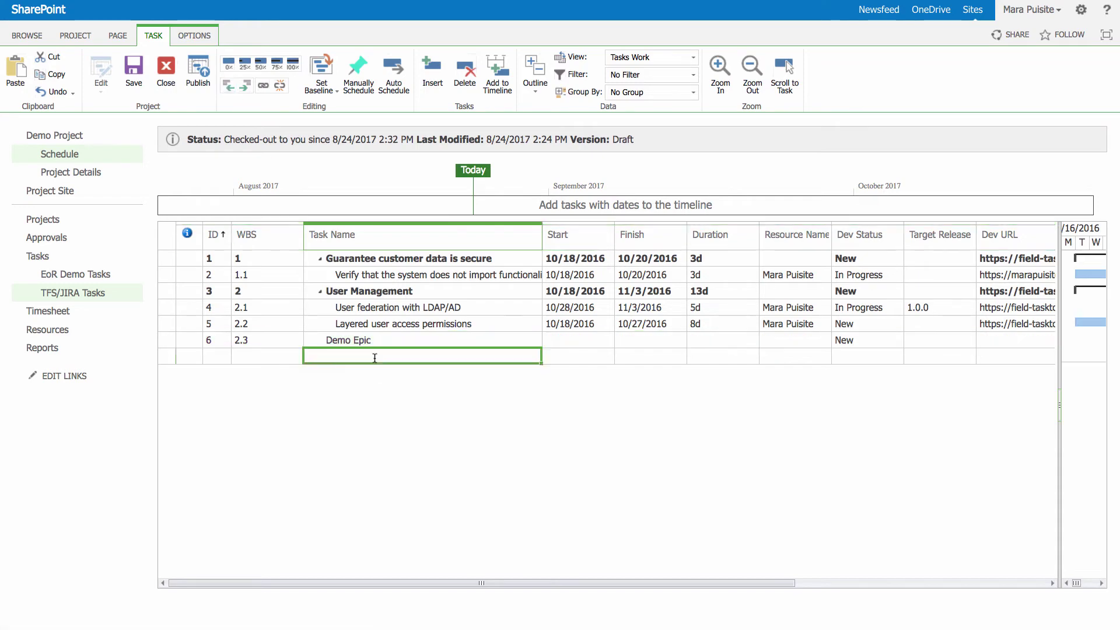
left_click(374, 358)
type("Demo ")
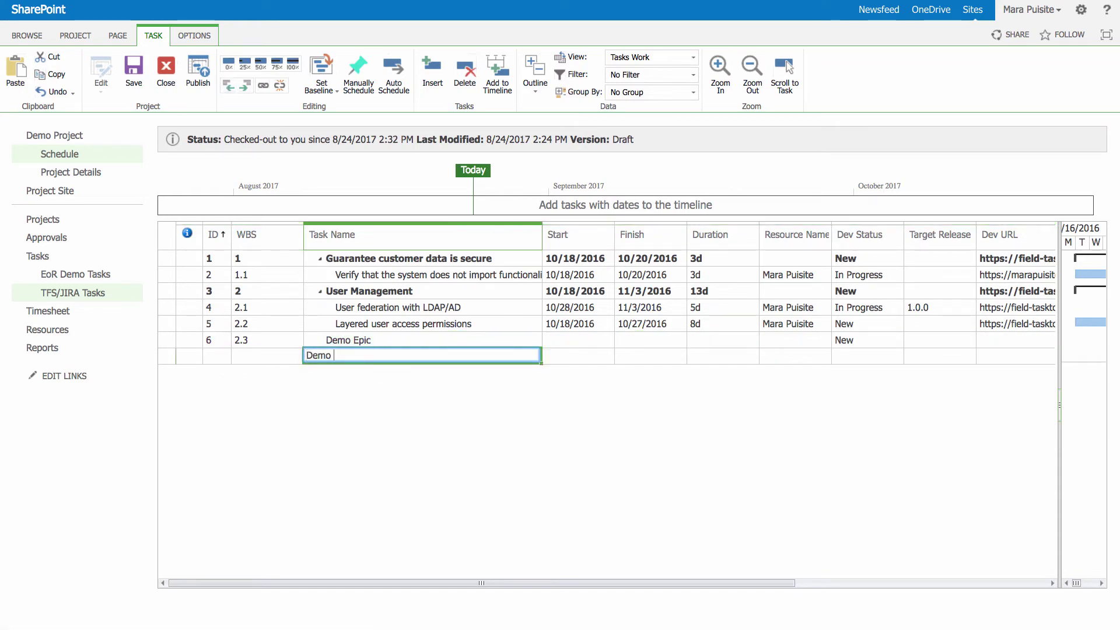
type("Story")
key("Return")
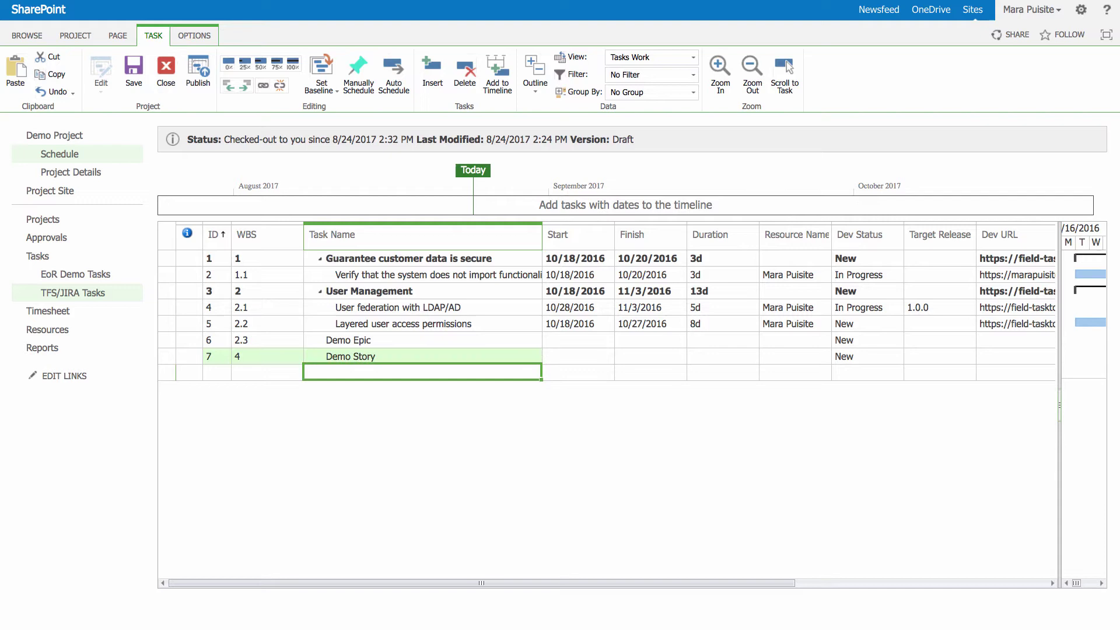
Step: Indent Demo Story so it nests under Demo Epic
left_click(165, 357)
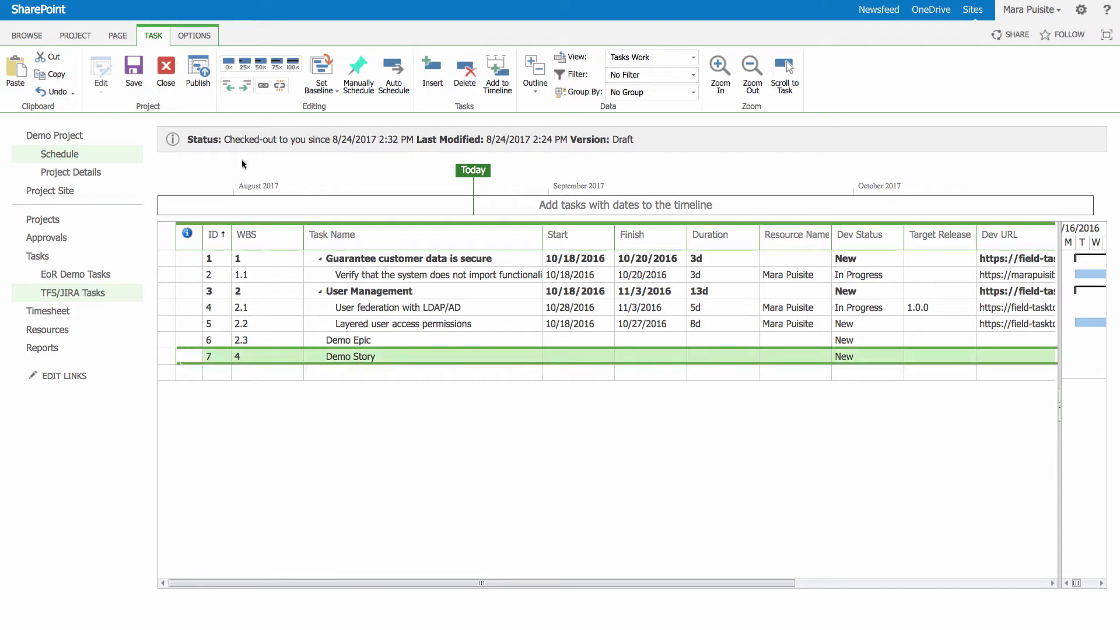
left_click(236, 90)
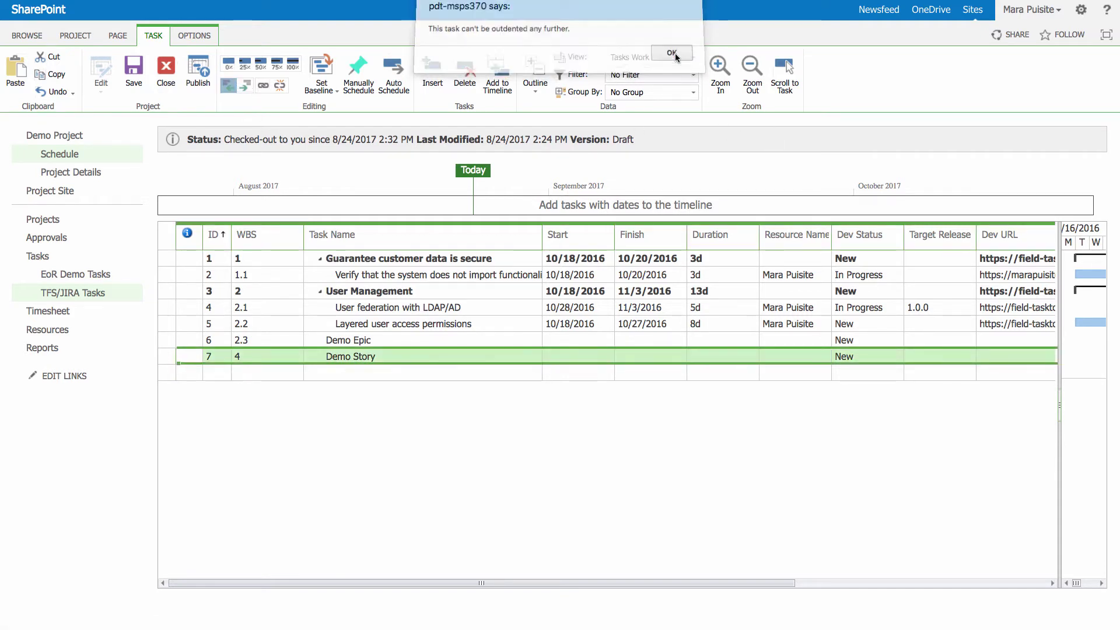
left_click(674, 54)
left_click(244, 86)
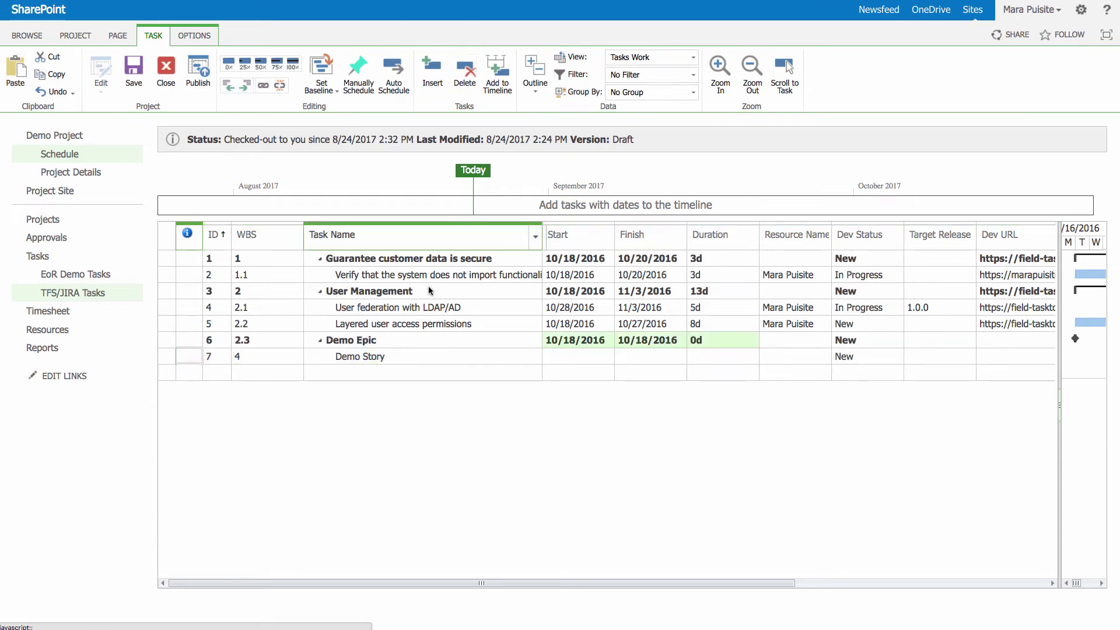
Step: Set Demo Epic and Demo Story to Auto Schedule and publish the project
left_click(167, 358)
left_click(164, 339, "shift")
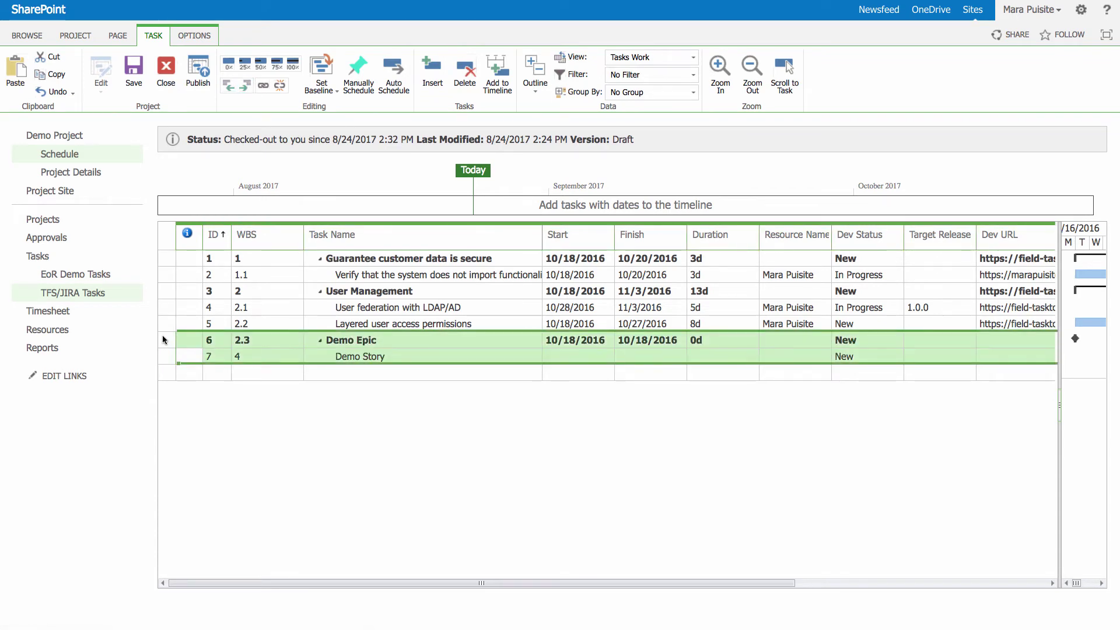
left_click(394, 76)
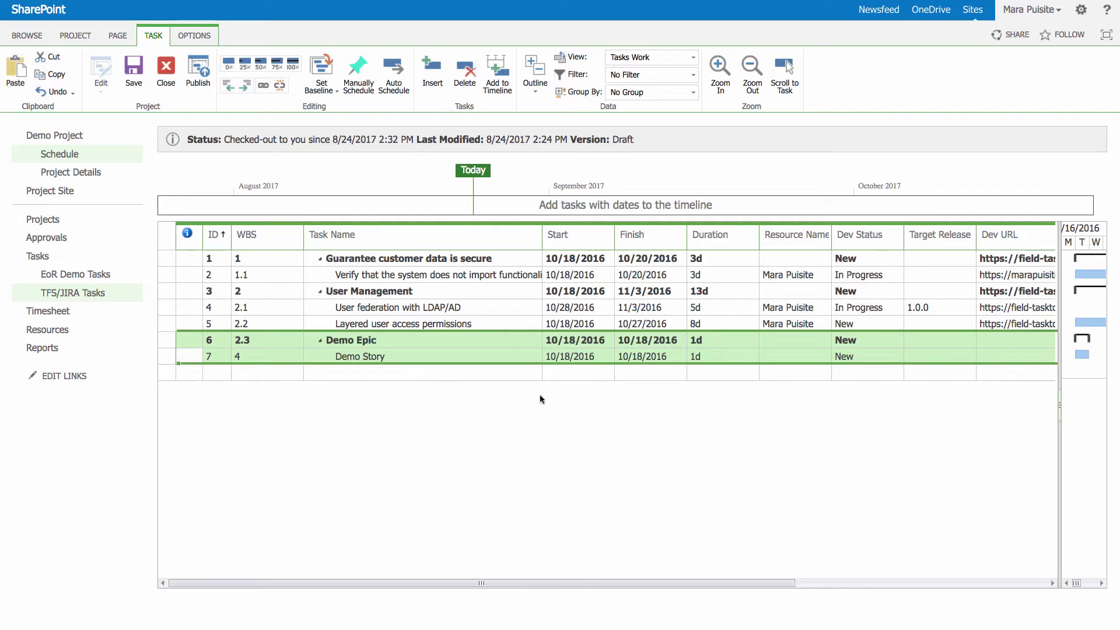
left_click(196, 70)
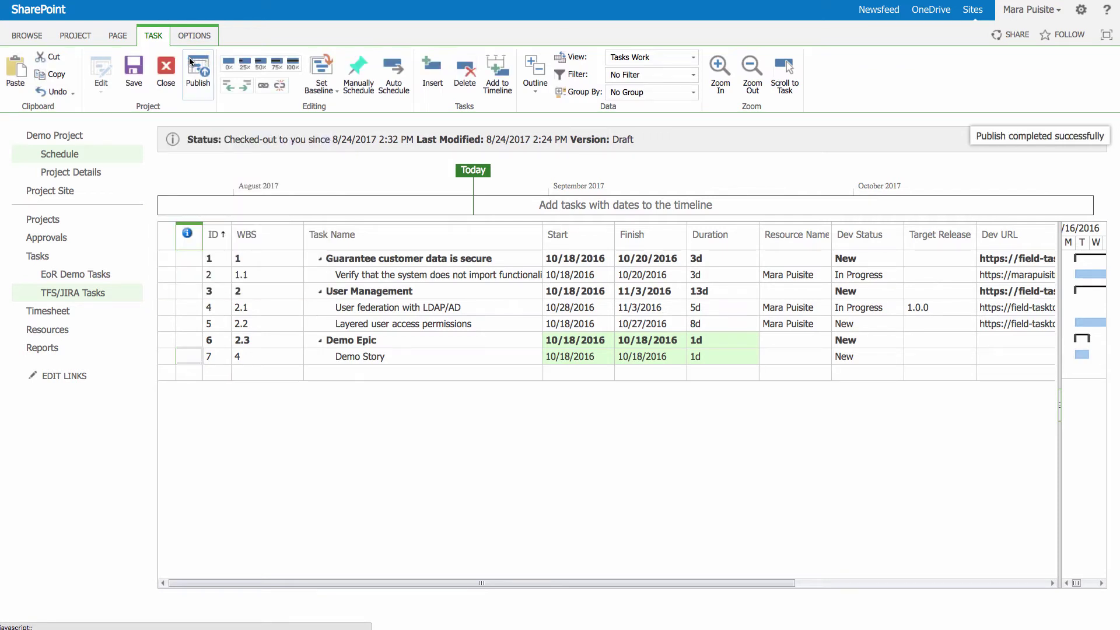
Step: Close Demo Project with check-in, then select it in the project list
left_click(166, 69)
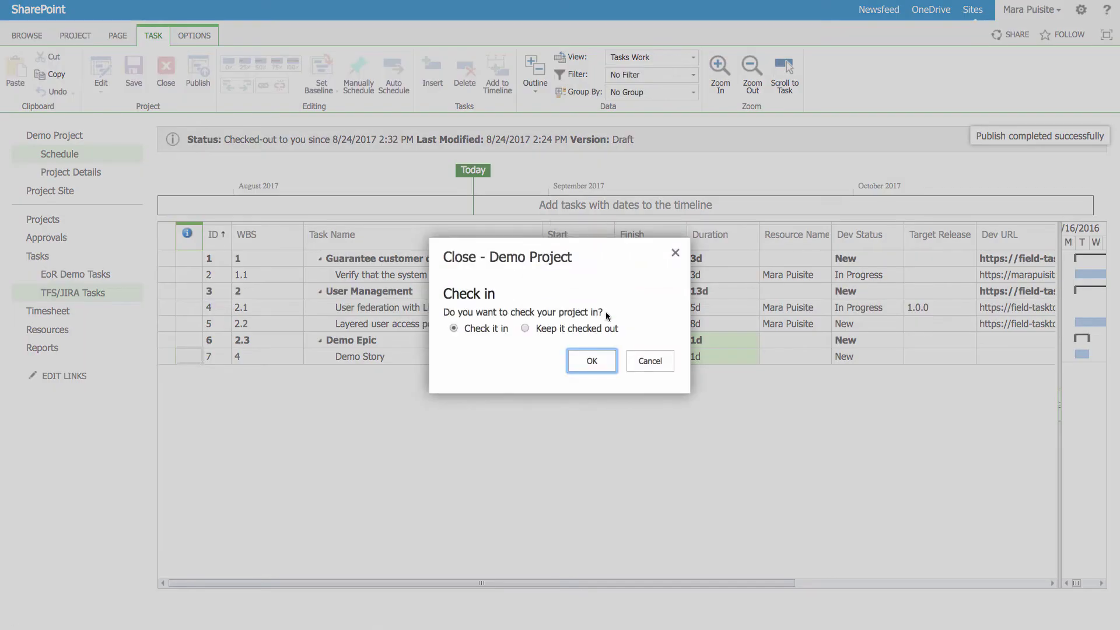
left_click(592, 360)
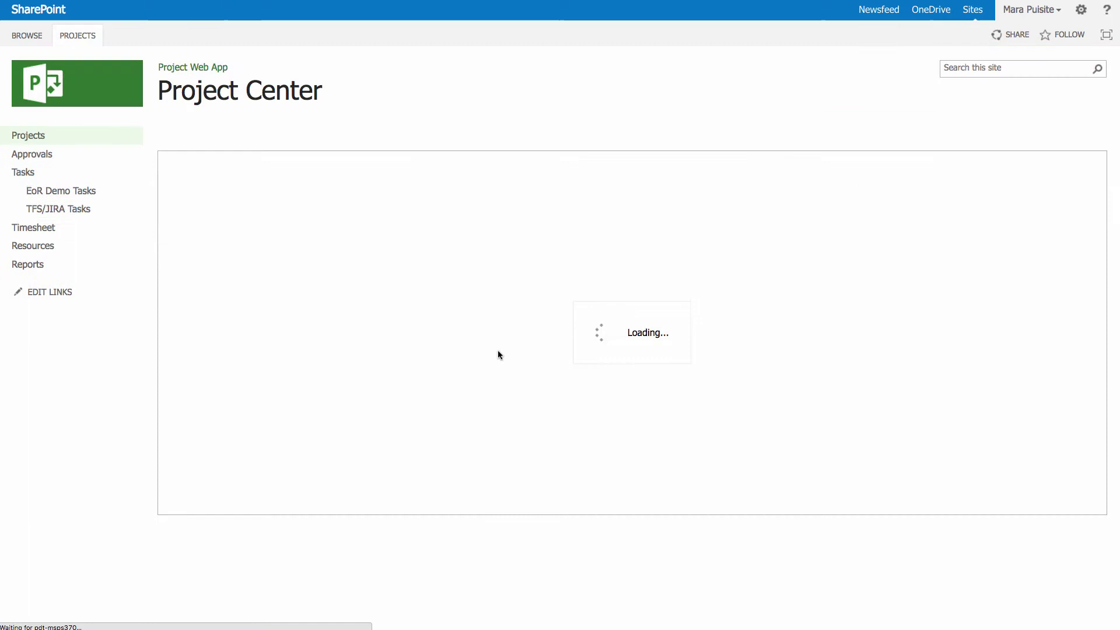
left_click(239, 270)
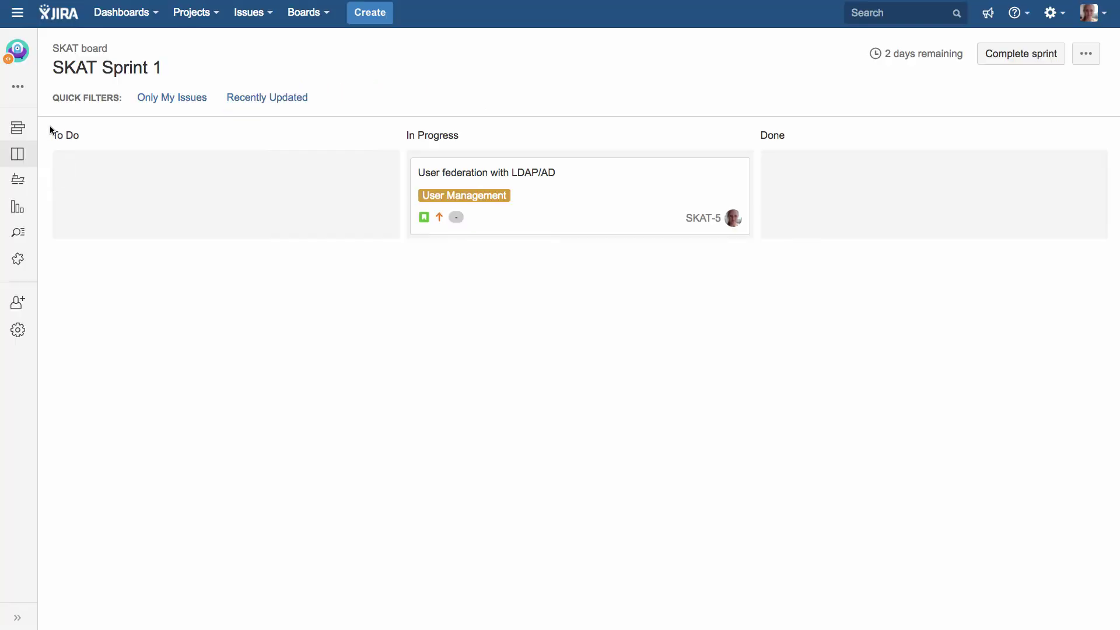
Step: Filter the SKAT backlog to Demo Epic and view Demo Story's (SKAT-12) details
left_click(18, 127)
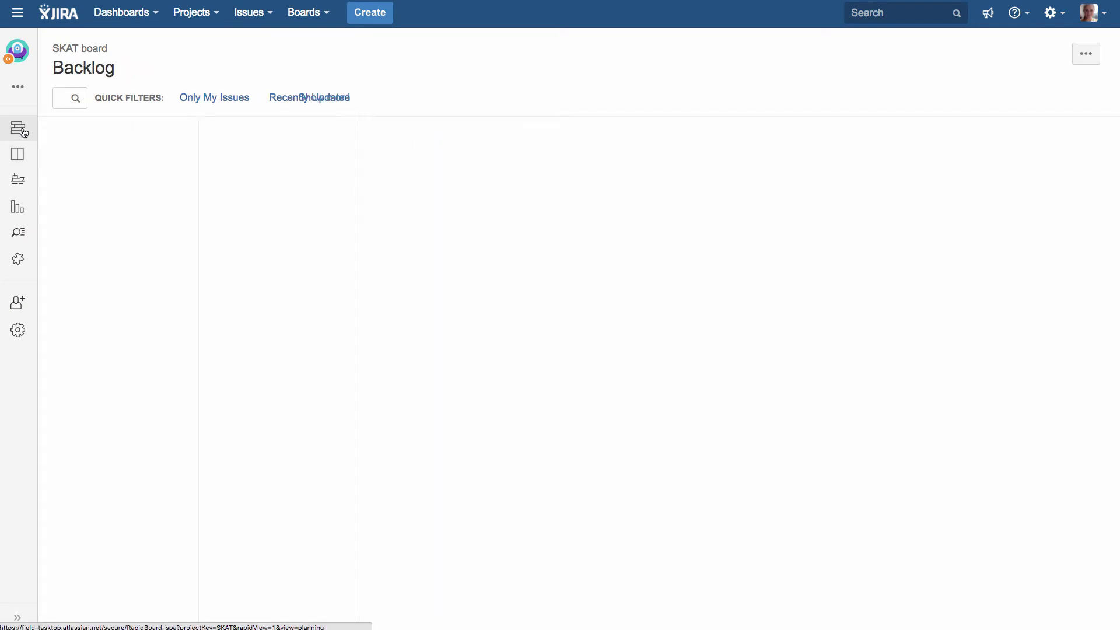
left_click(222, 273)
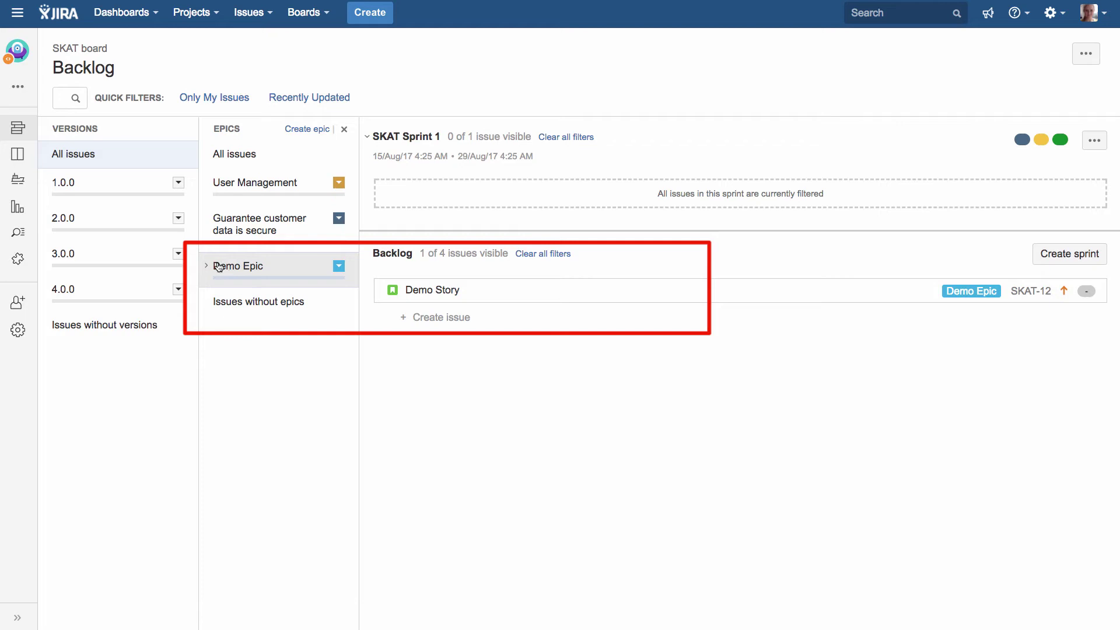
left_click(456, 290)
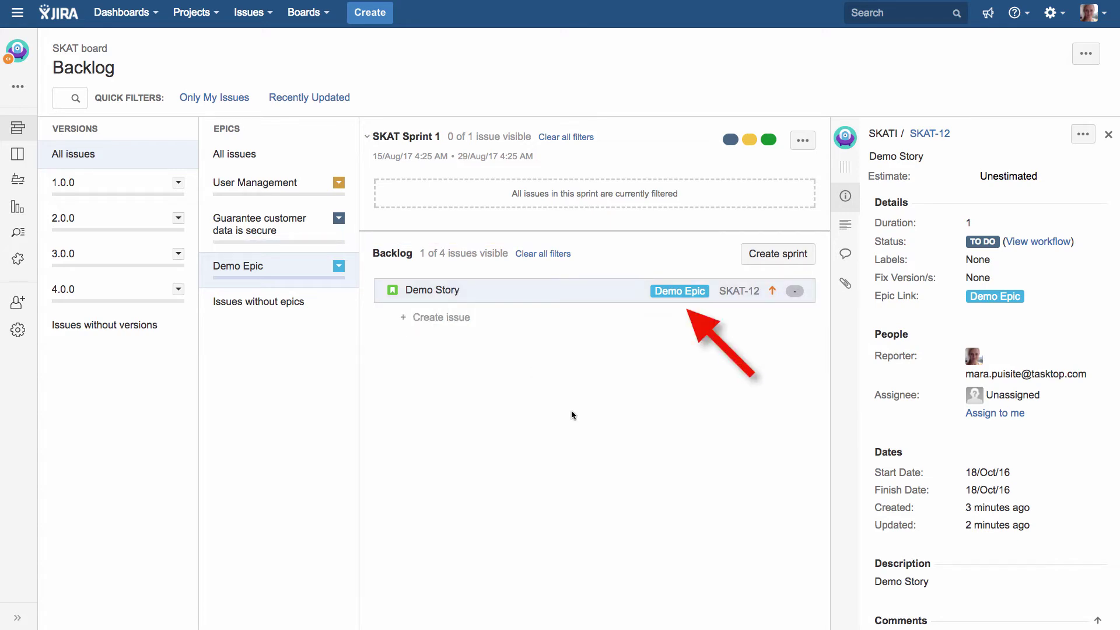
left_click(206, 269)
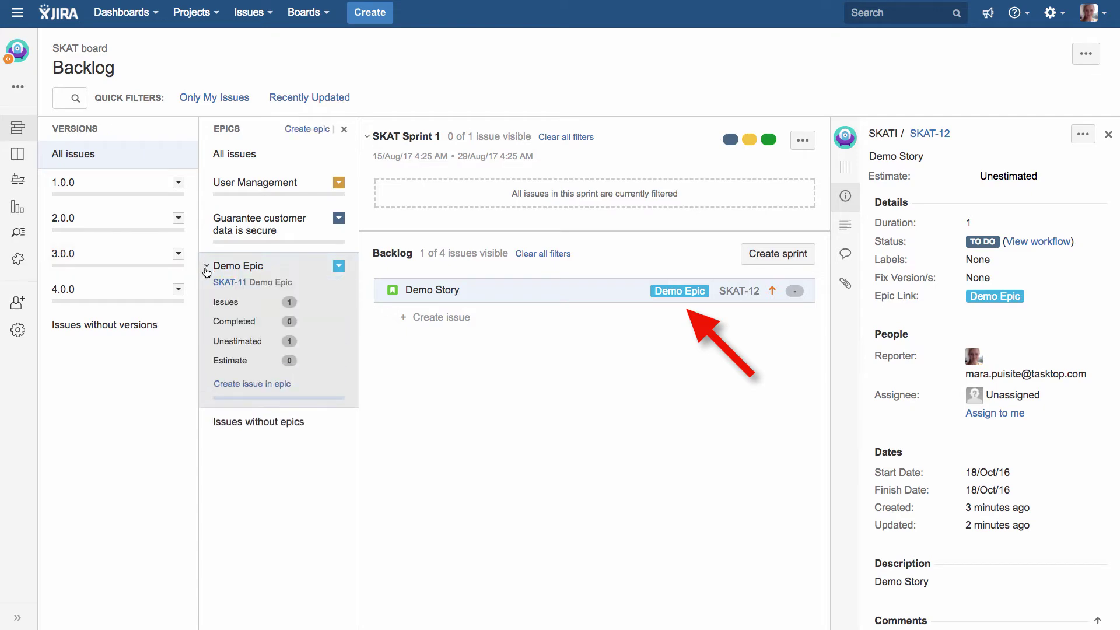
Step: Create a story named 'Demo JIRA story' within Demo Epic
left_click(241, 386)
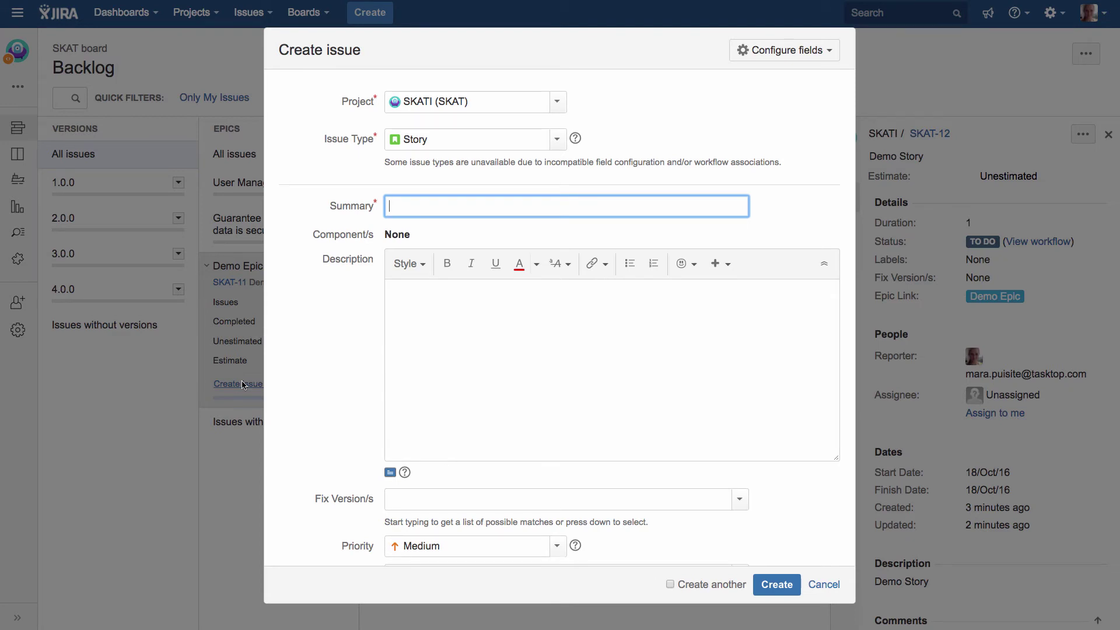
type("Demo JIR")
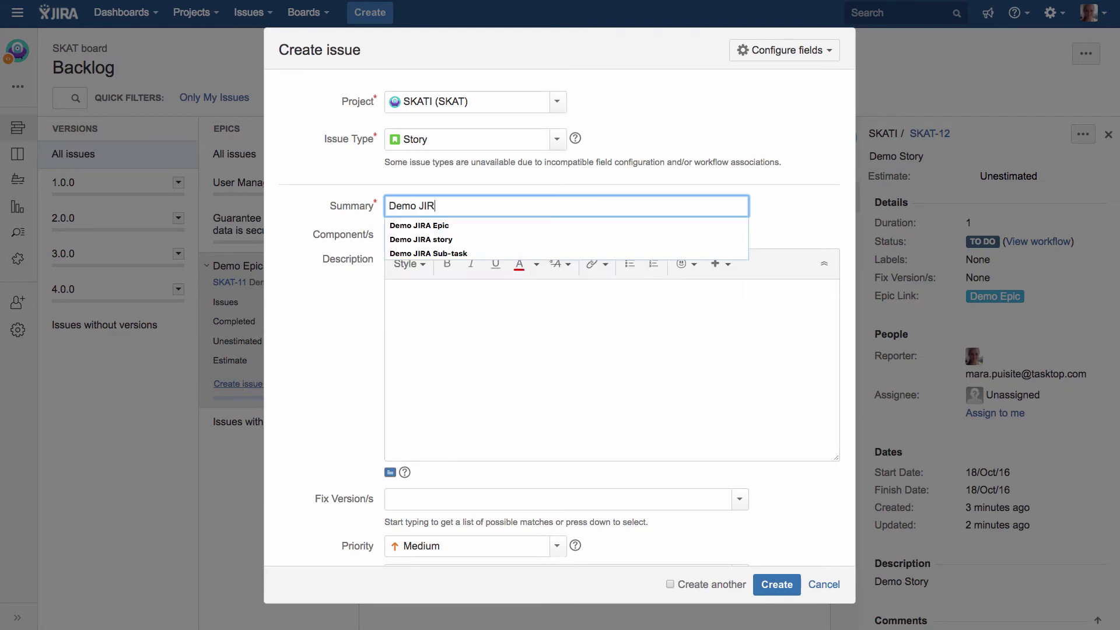
type("A")
key("Down")
key("Down")
key("Return")
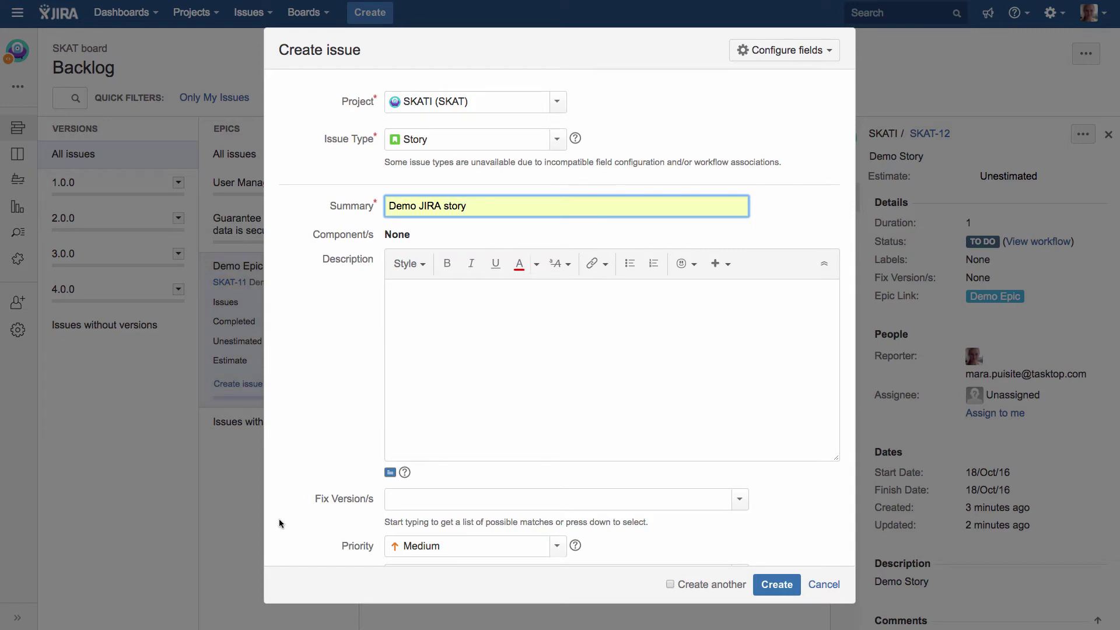
scroll(334, 518, "down", 1)
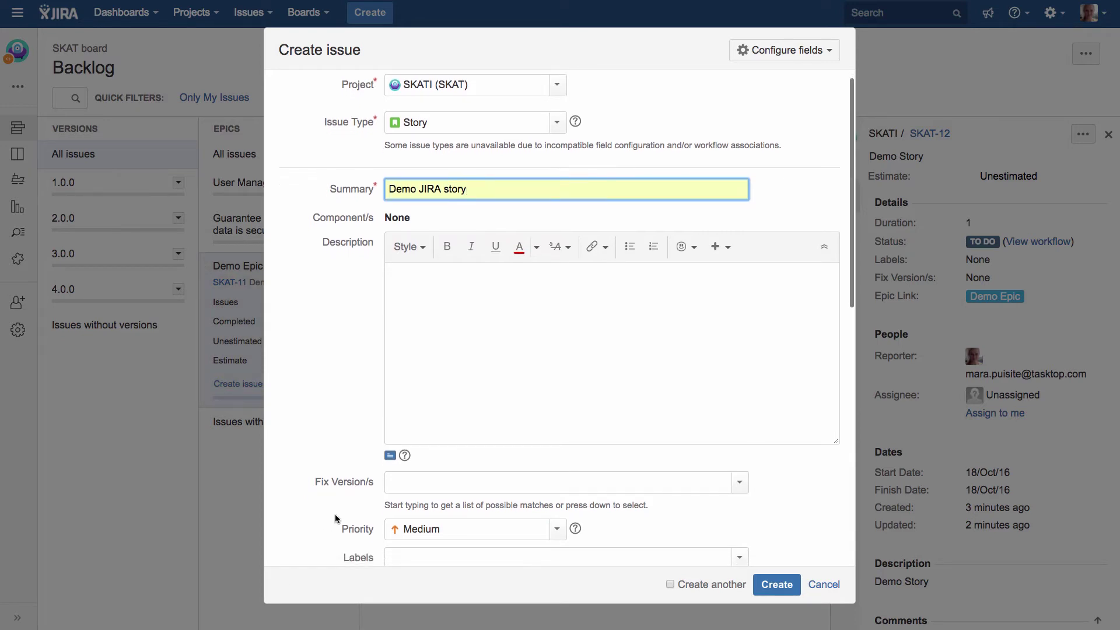
left_click(775, 583)
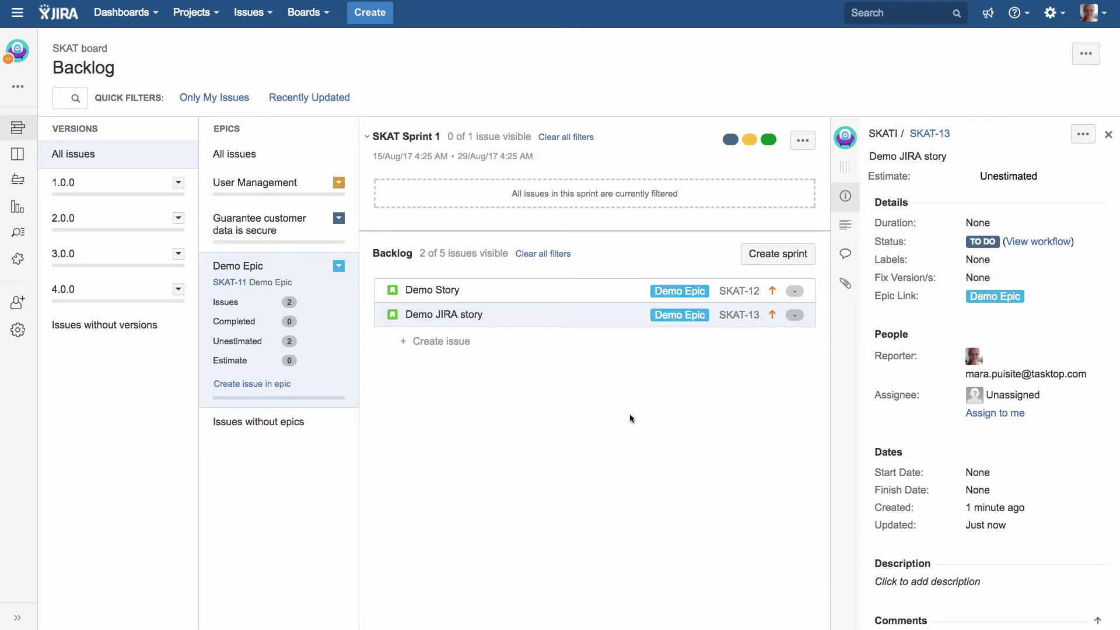
Step: Assign Demo Story (SKAT-12) to yourself and change its Duration to 10
left_click(208, 269)
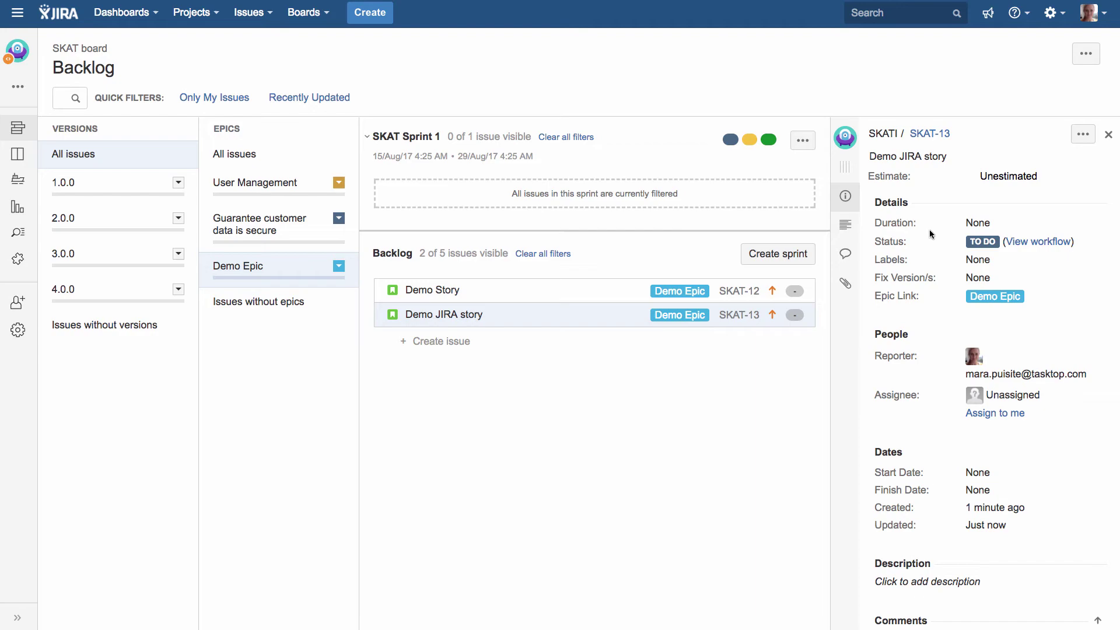
left_click(497, 296)
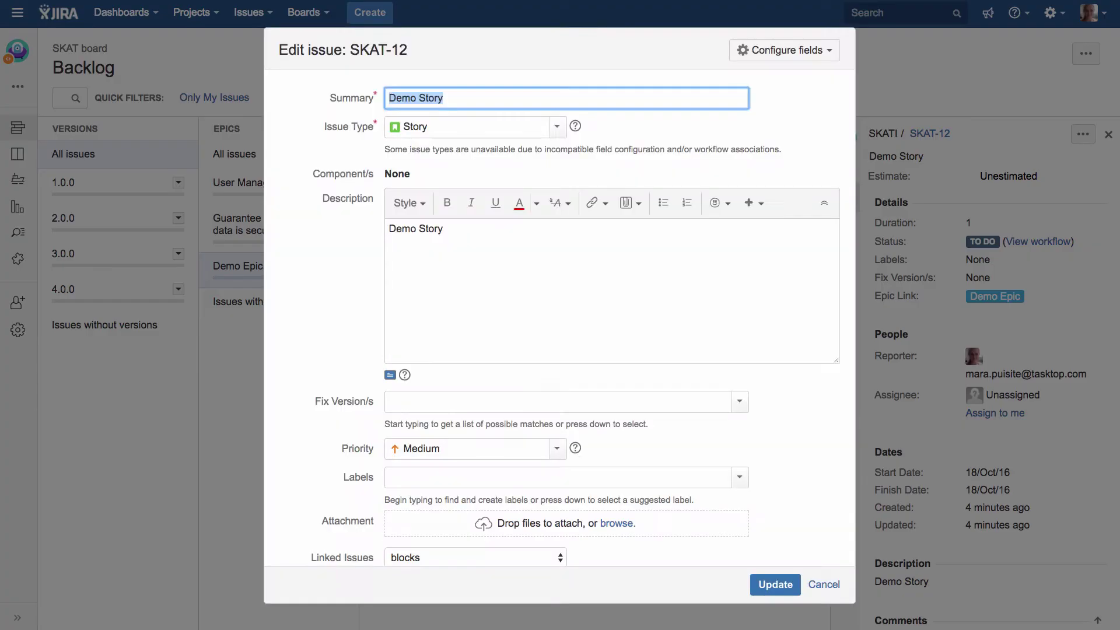
scroll(352, 417, "down", 5)
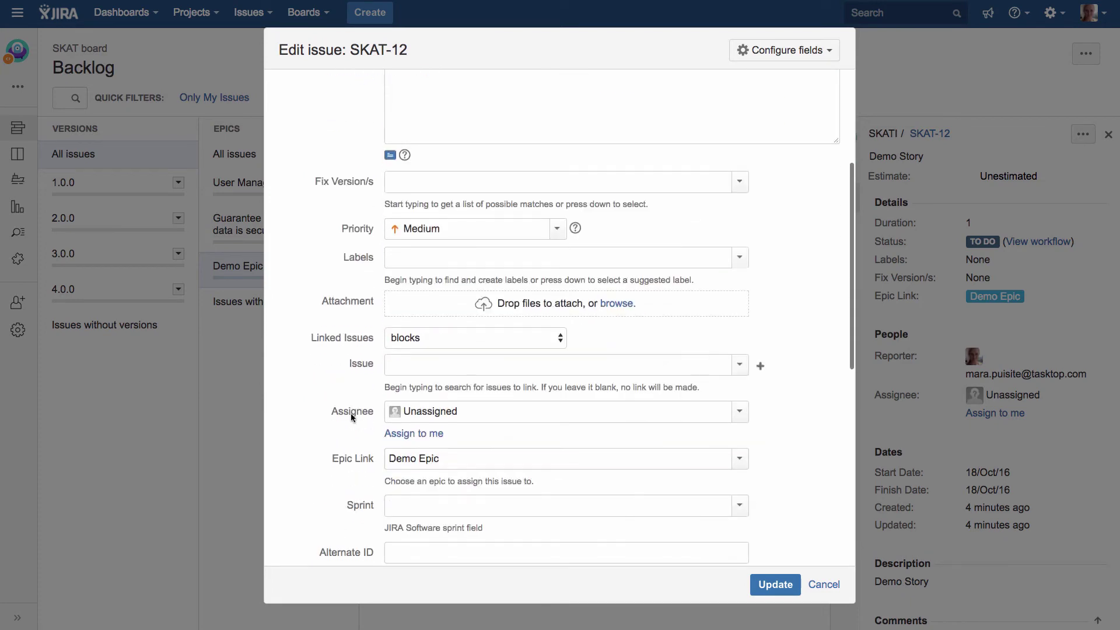
left_click(416, 346)
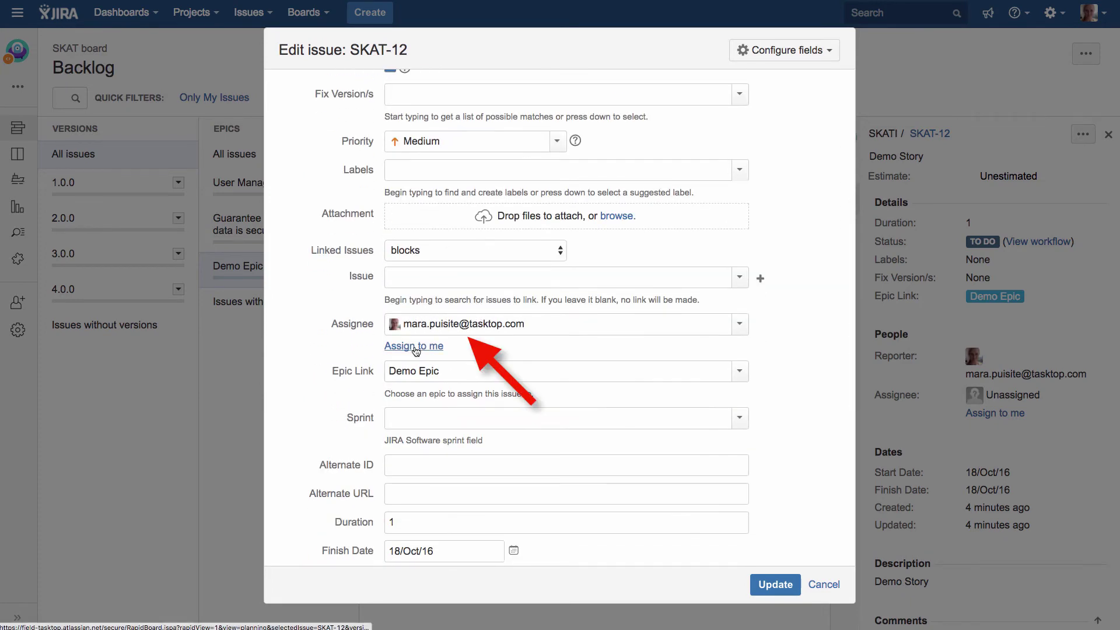
scroll(415, 351, "down", 3)
double_click(426, 394)
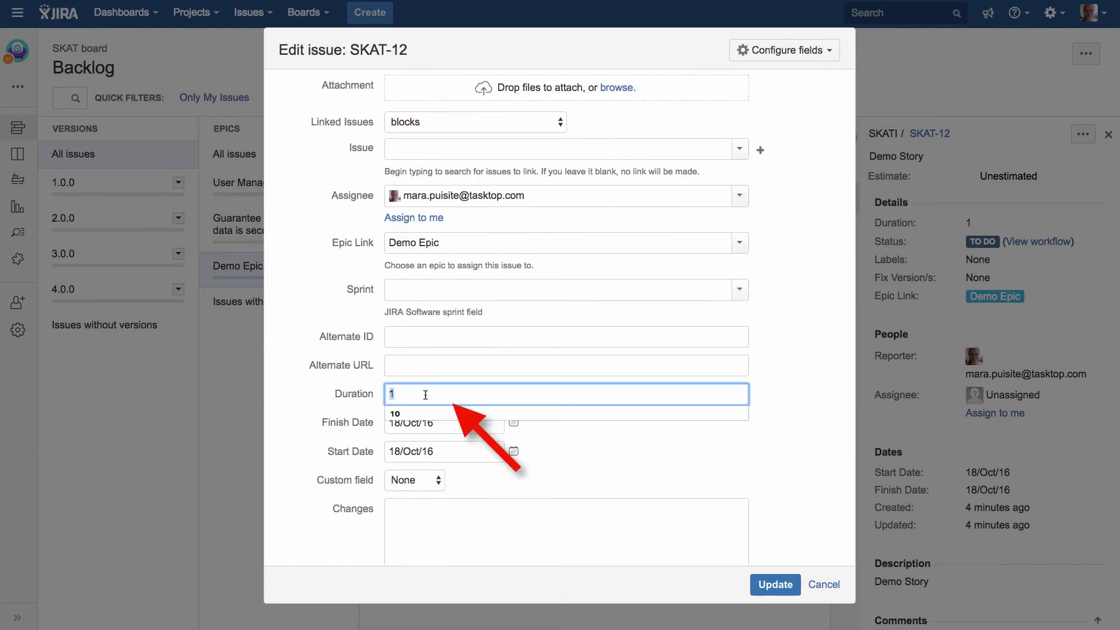
type("10")
left_click(769, 586)
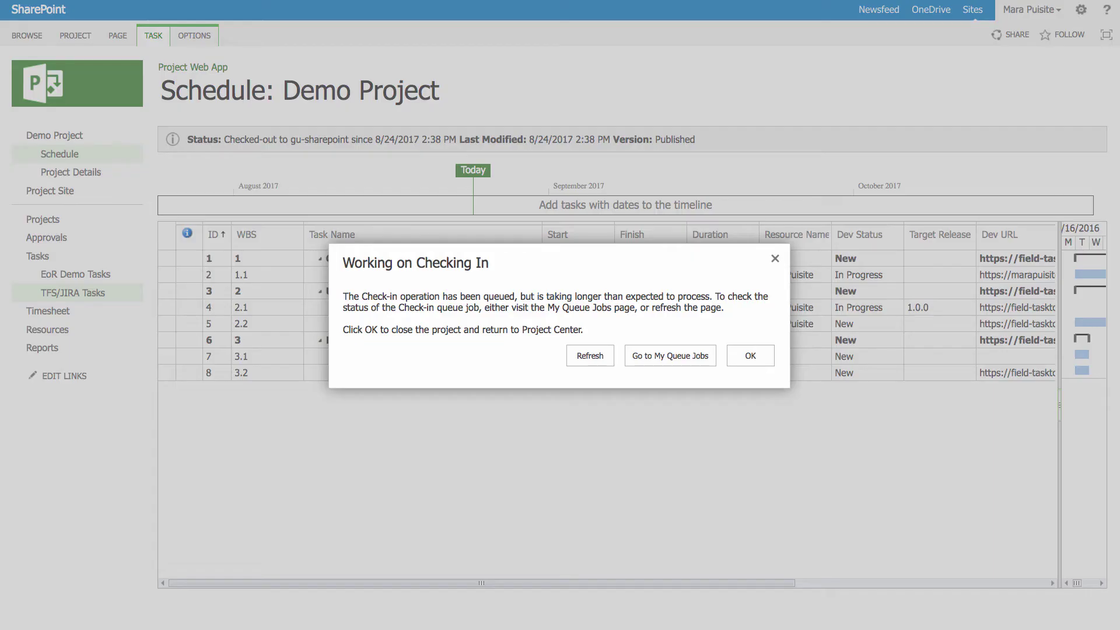
Step: Refresh the schedule and verify Demo Story's 10d duration, resource, and 10/31/2016 finish
left_click(589, 356)
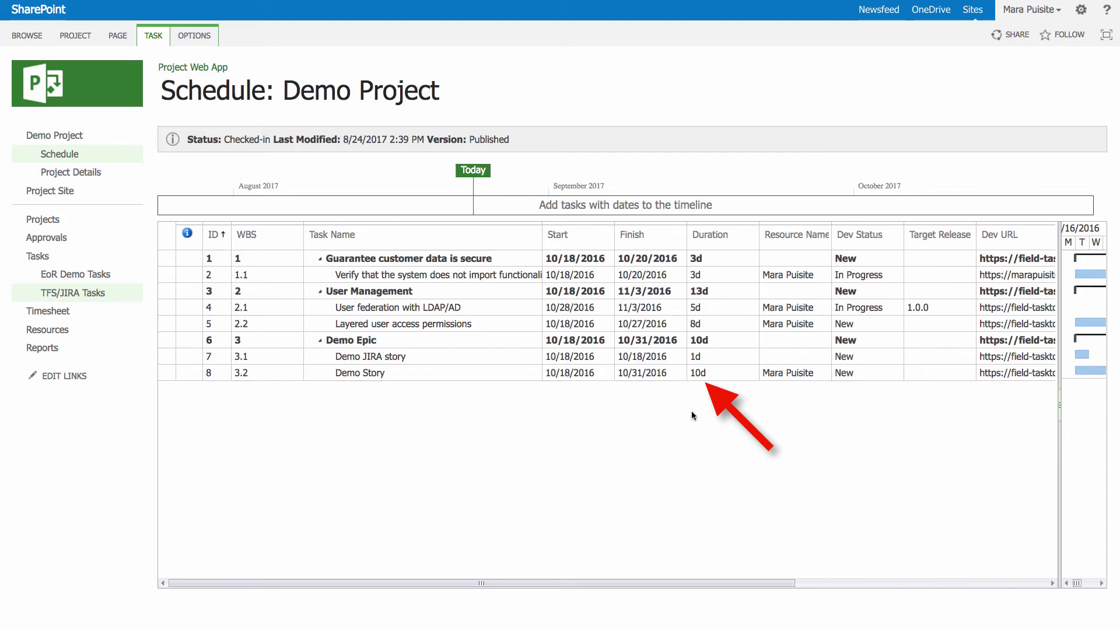
left_click(710, 376)
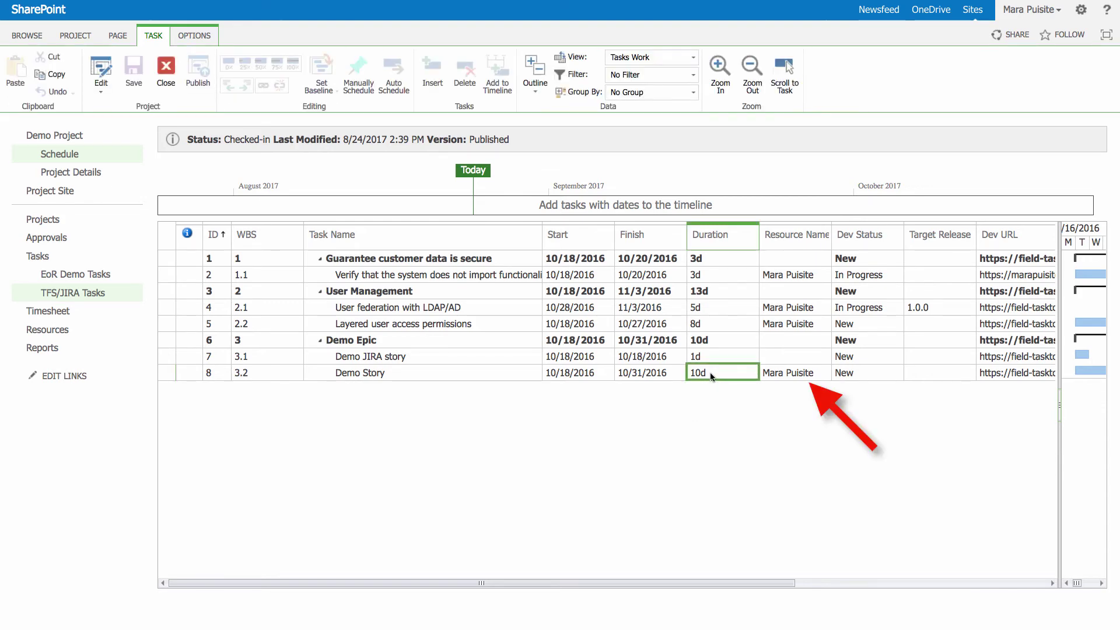
left_click(815, 375)
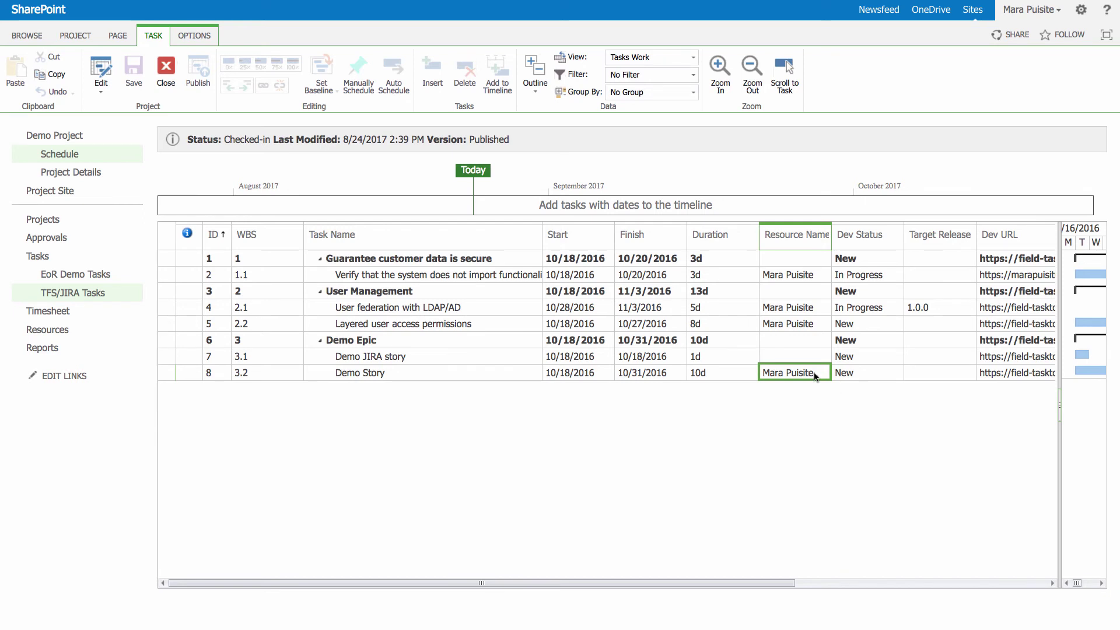
left_click(607, 373)
left_click(640, 373)
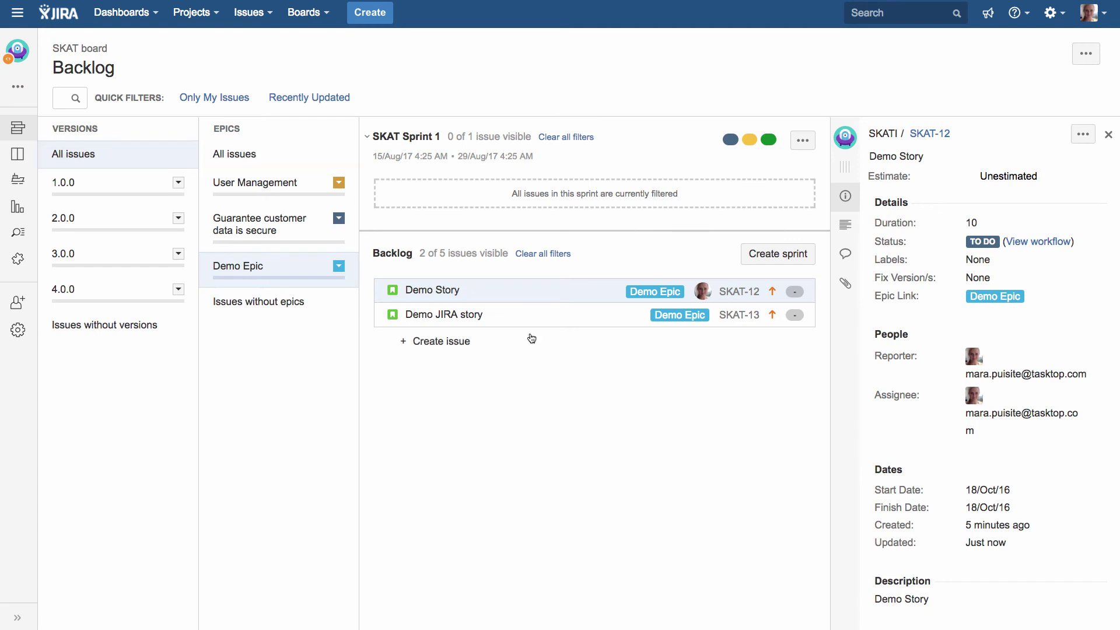
Step: Reload Demo Story's details and confirm its dates run 18/Oct/16 to 31/Oct/16
left_click(497, 288)
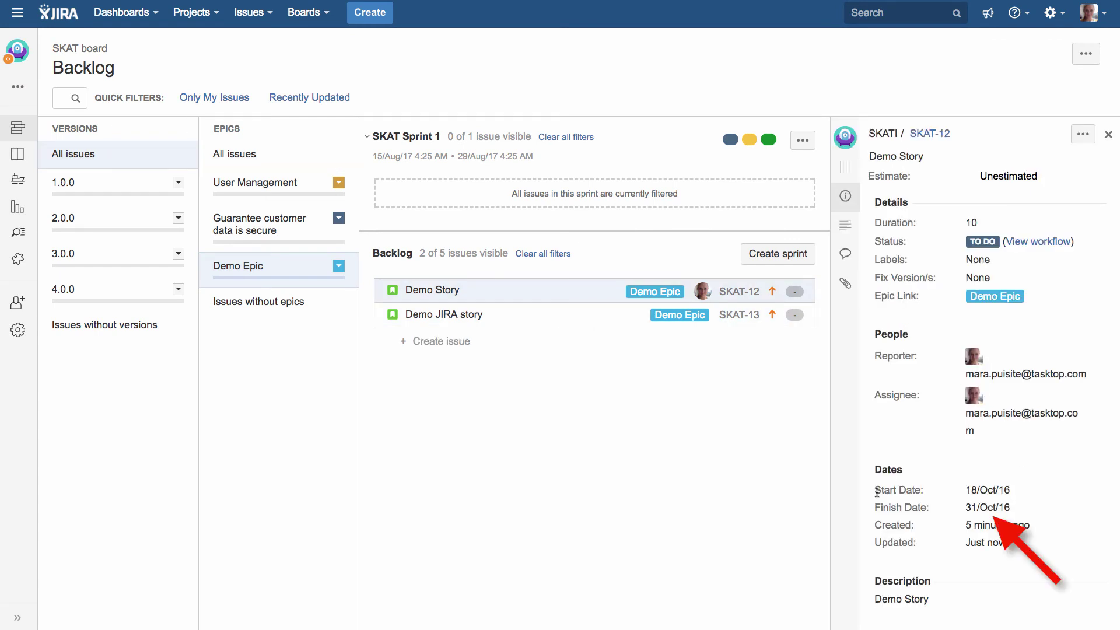
left_click_drag(877, 491, 1084, 507)
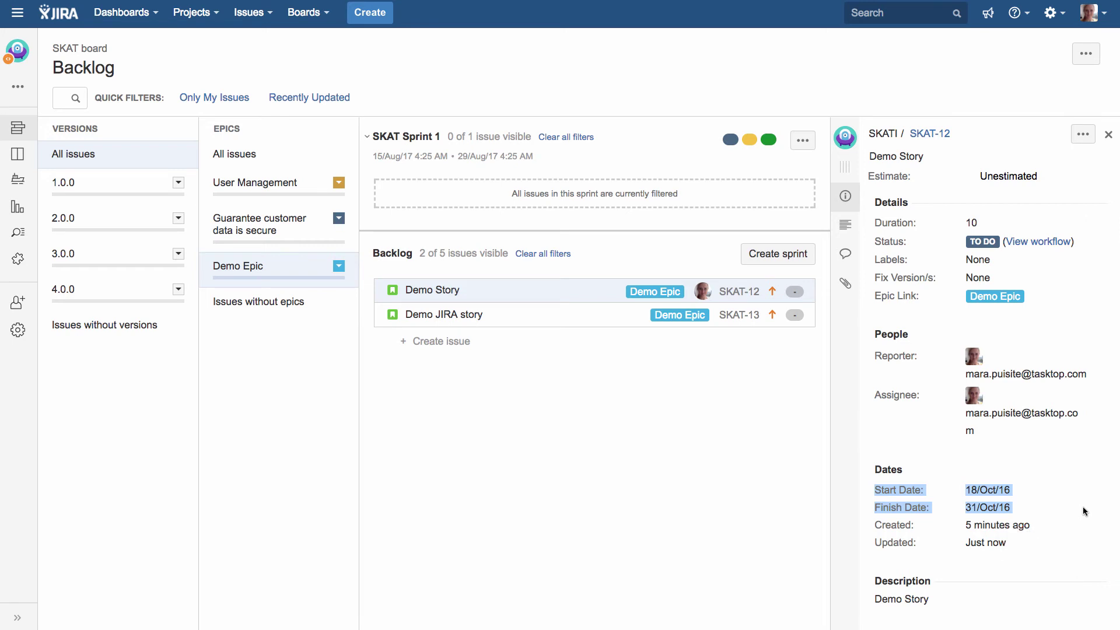
left_click(910, 522)
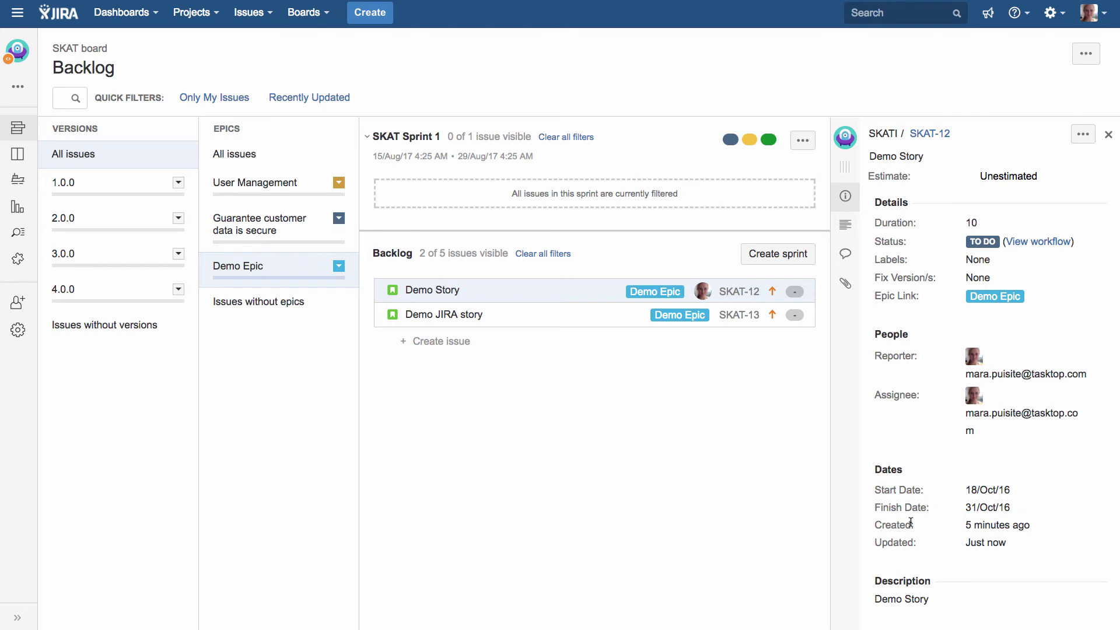
scroll(910, 522, "down", 3)
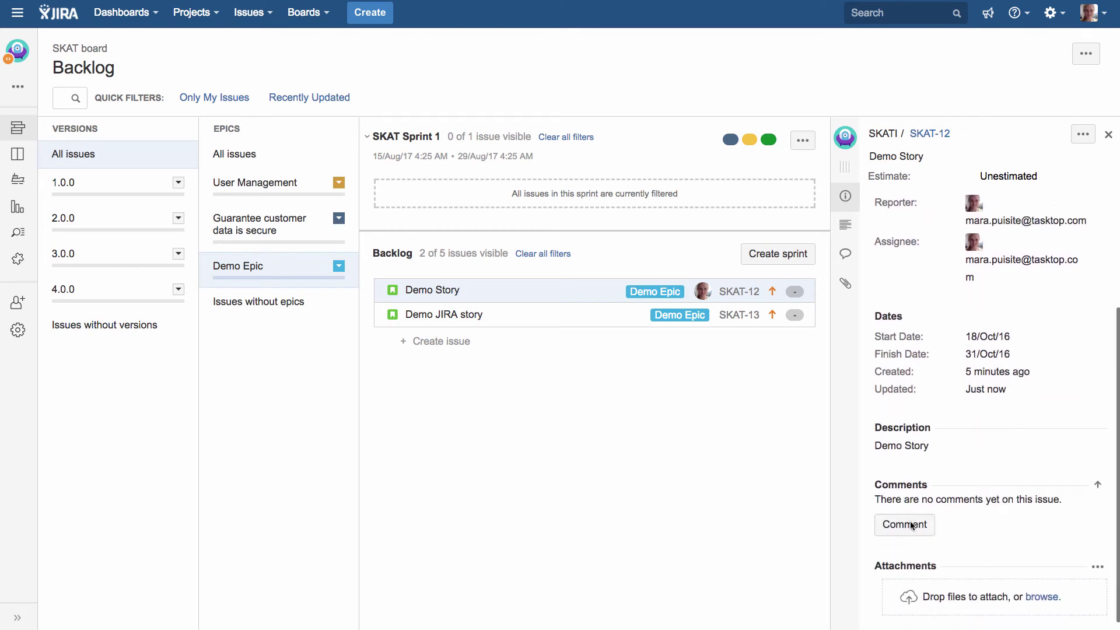
scroll(911, 522, "up", 3)
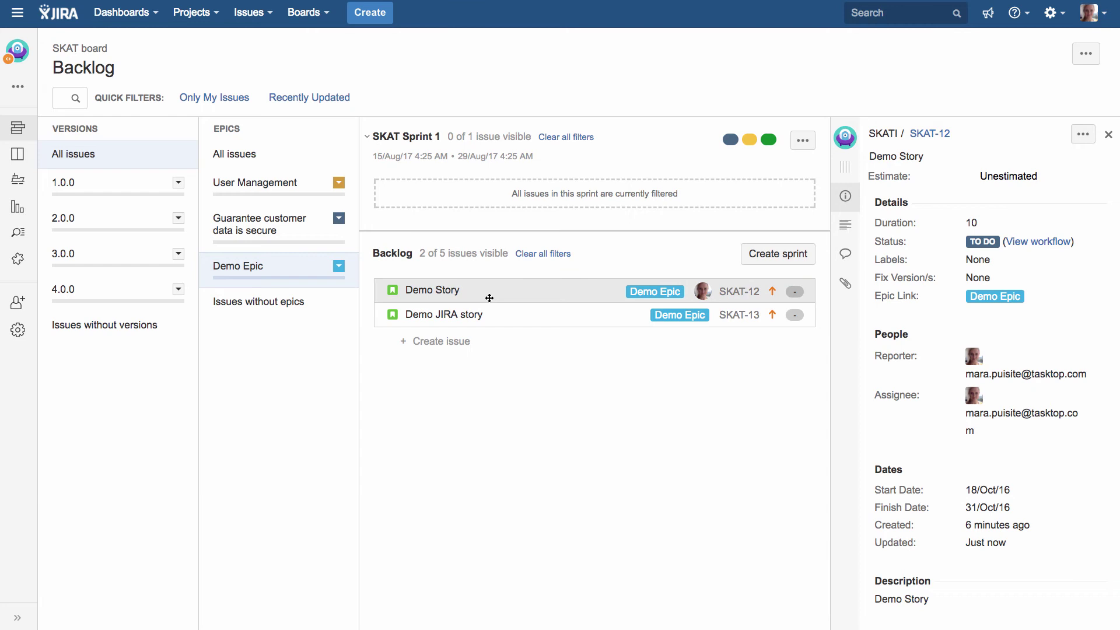
Step: Add Demo Story to release 3.0.0 and move SKAT-12 to In Progress
left_click_drag(498, 292, 119, 260)
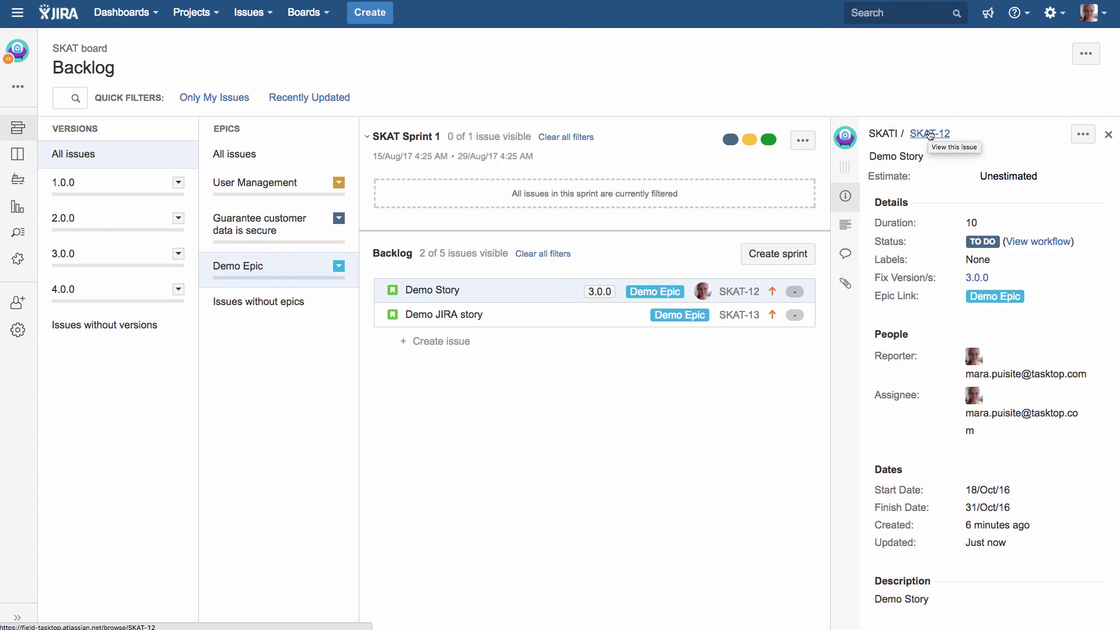
left_click(930, 135)
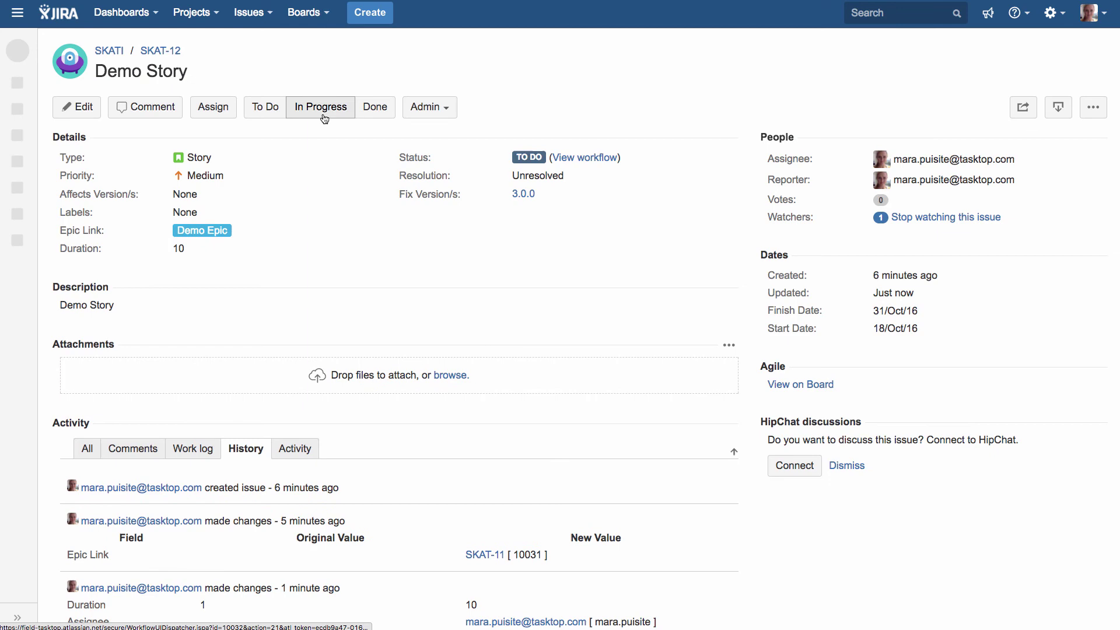
left_click(324, 115)
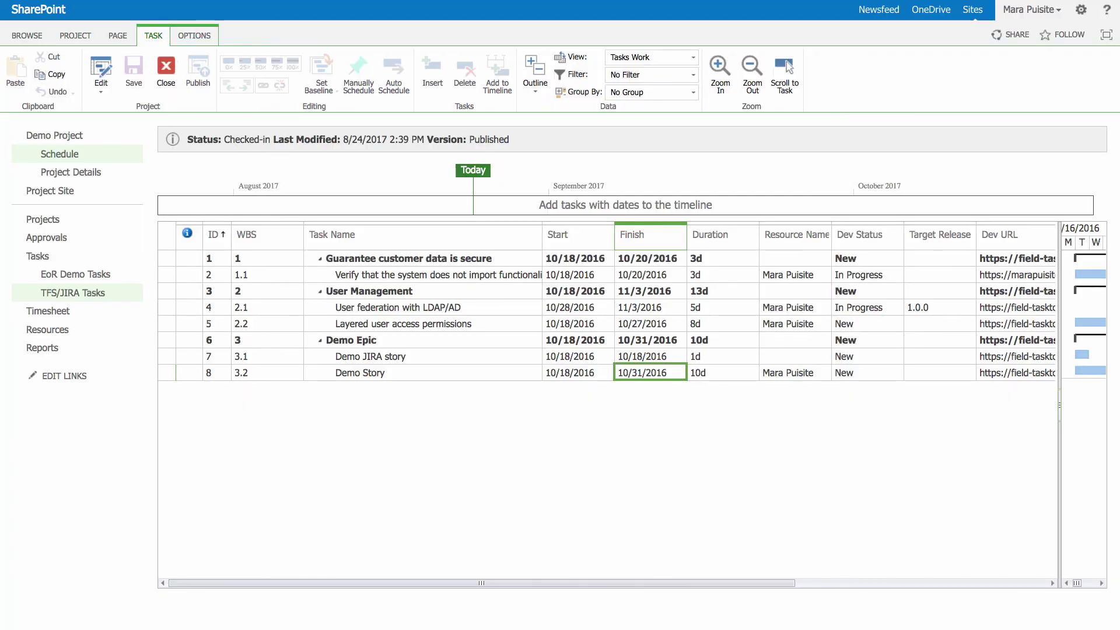
Step: Reload the schedule and confirm Demo Story shows Dev Status In Progress and Target Release 3.0.0
key("F5")
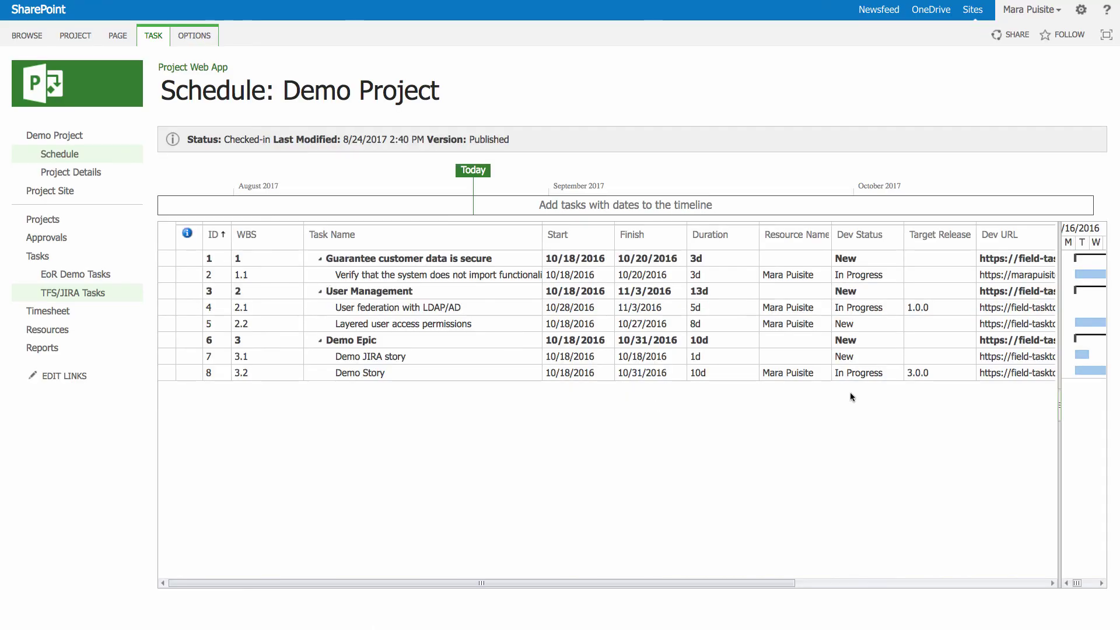
left_click(901, 373)
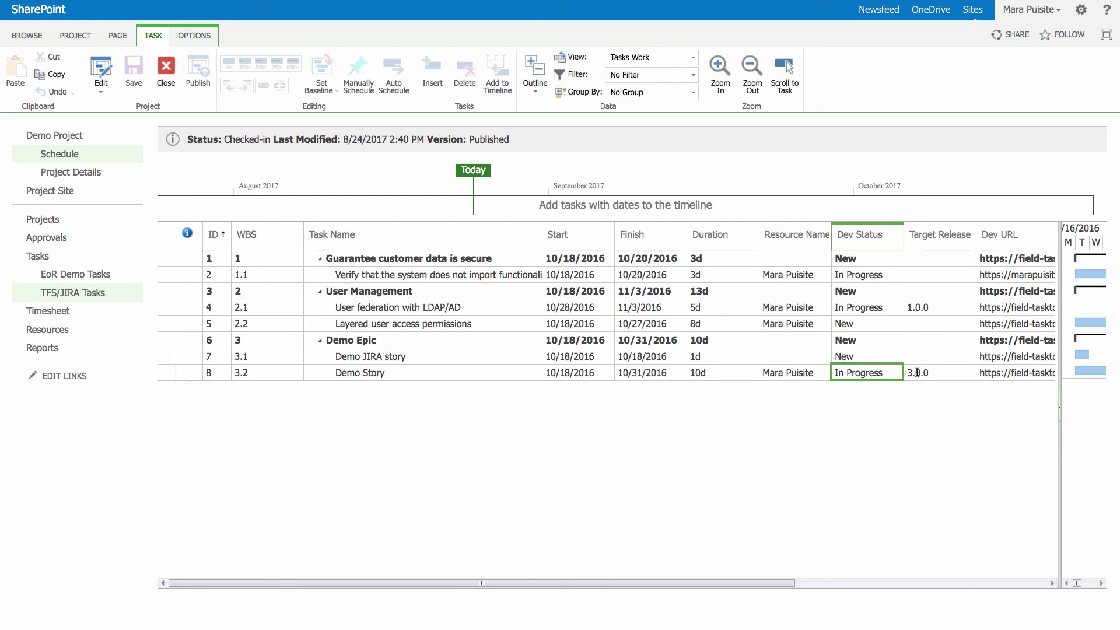
left_click(953, 373)
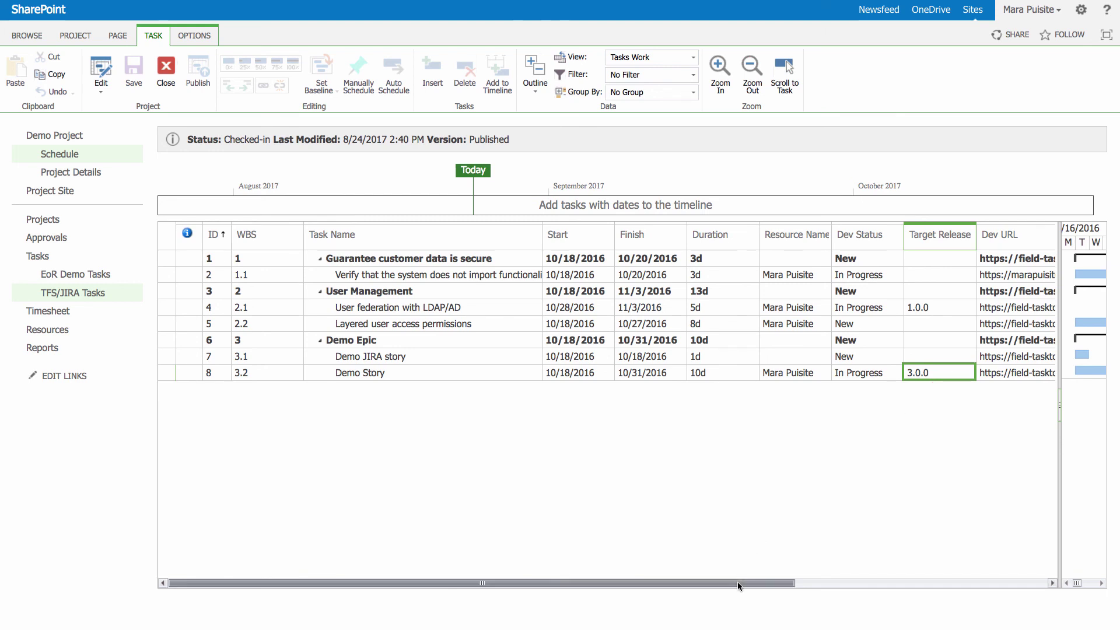
Step: Scroll the schedule right to the Dev URL column and select Demo Story's SKAT-12 Jira link
left_click_drag(737, 583, 859, 581)
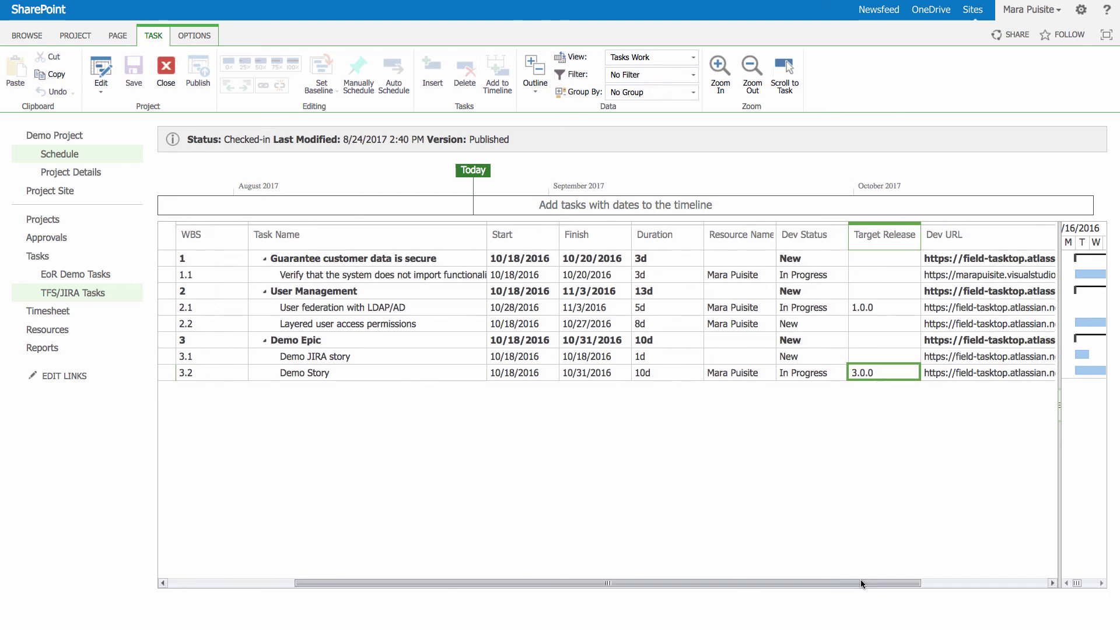
left_click(1054, 583)
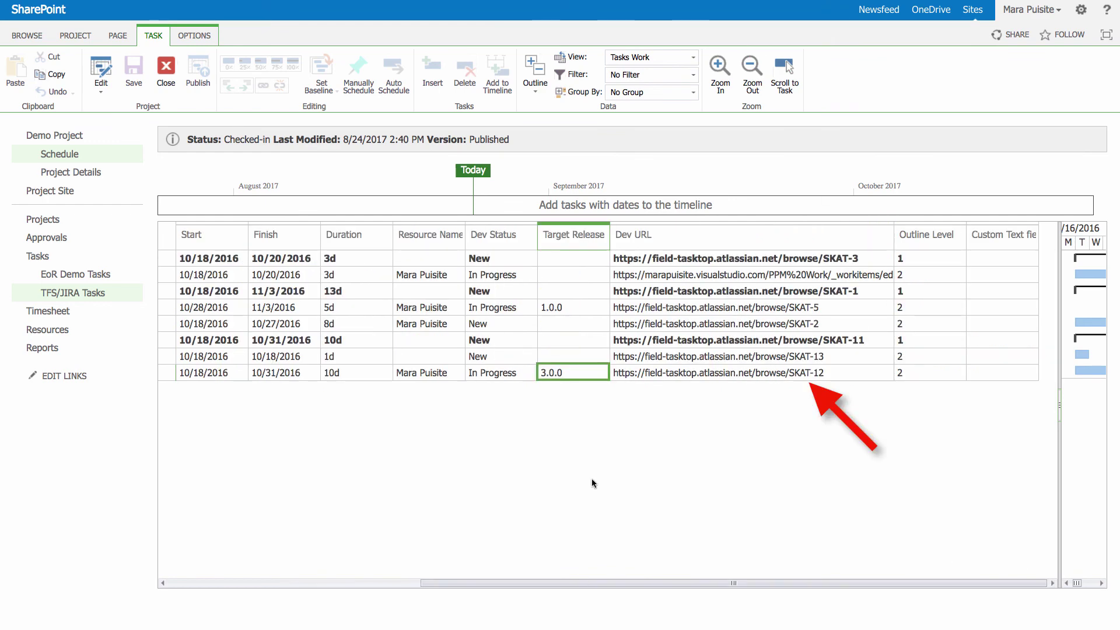
left_click(677, 376)
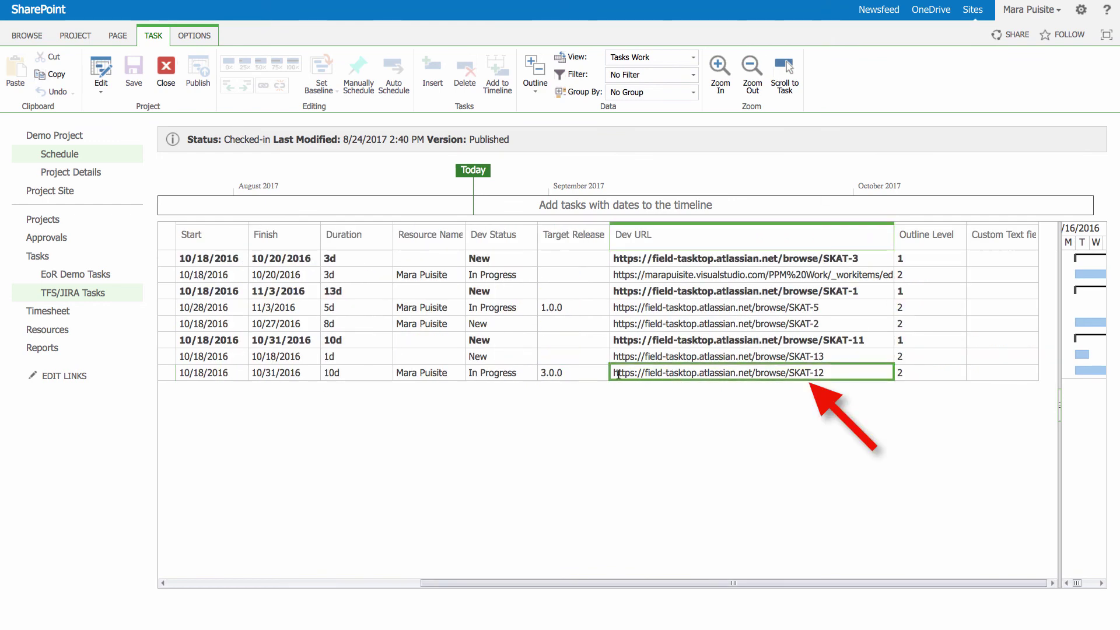